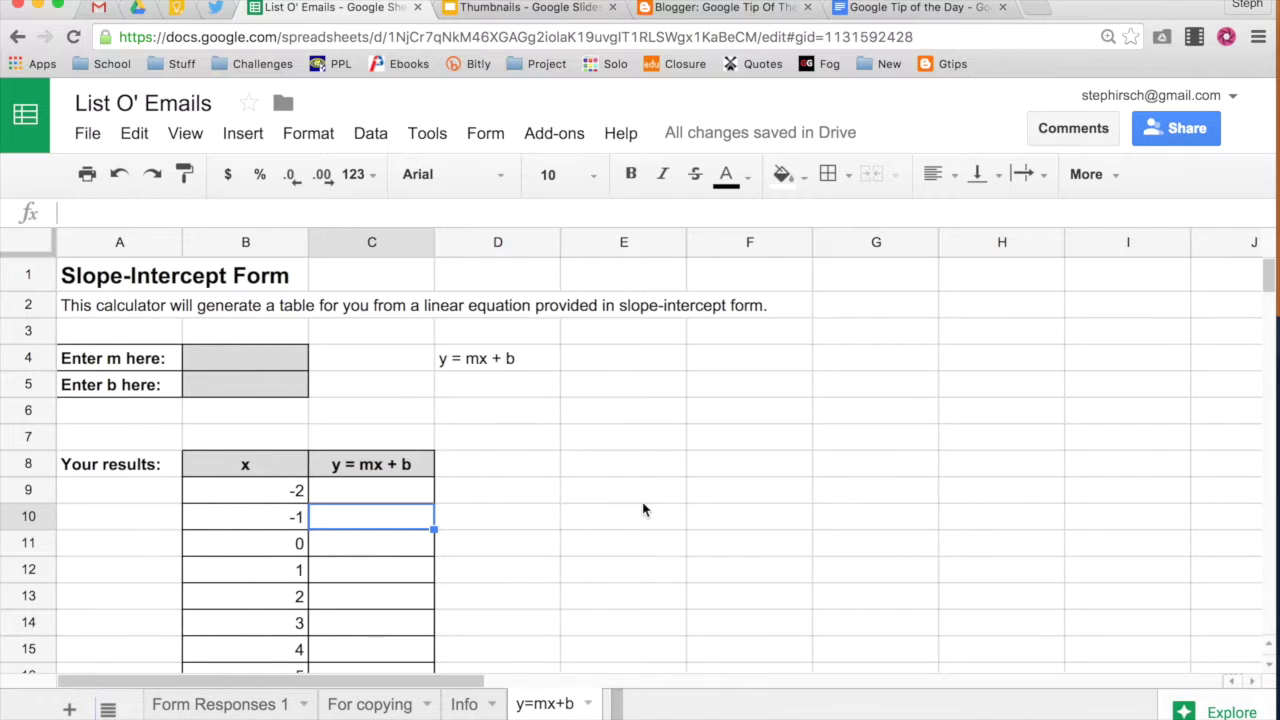
- Enter the formula =B4*B9+B5 in cell C9 to calculate y for the first x value
left_click(495, 369)
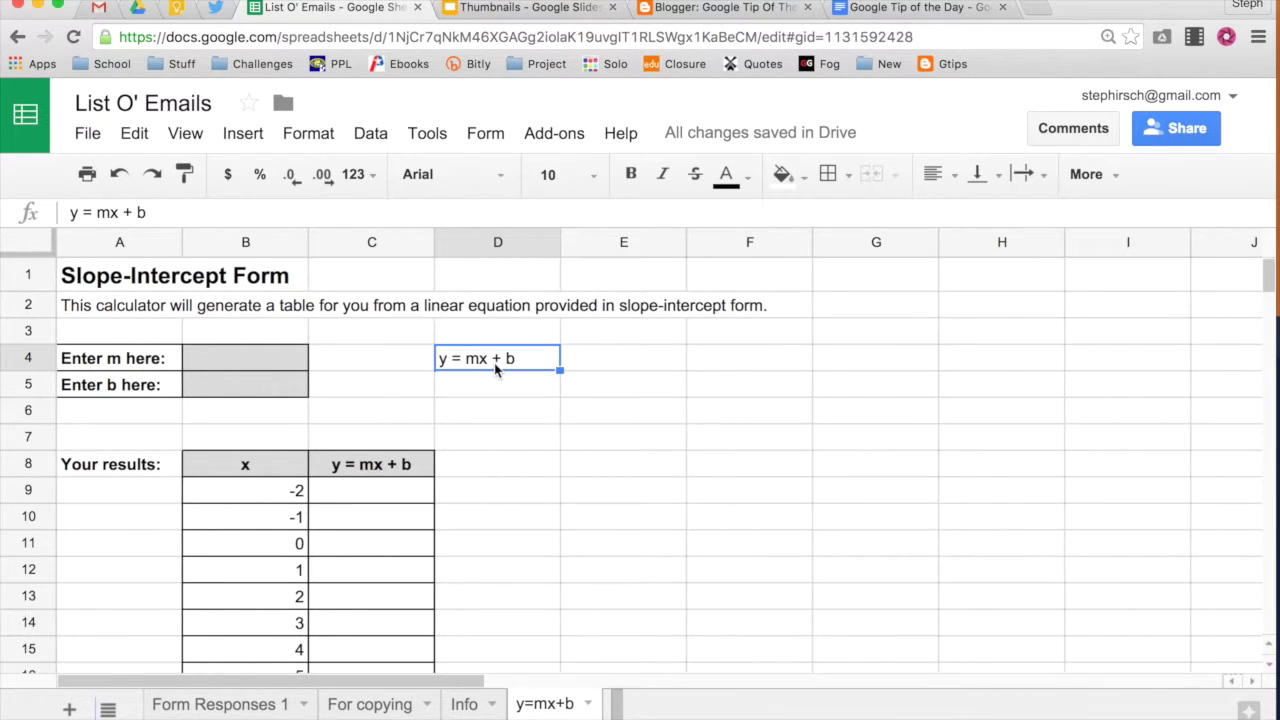
left_click(374, 491)
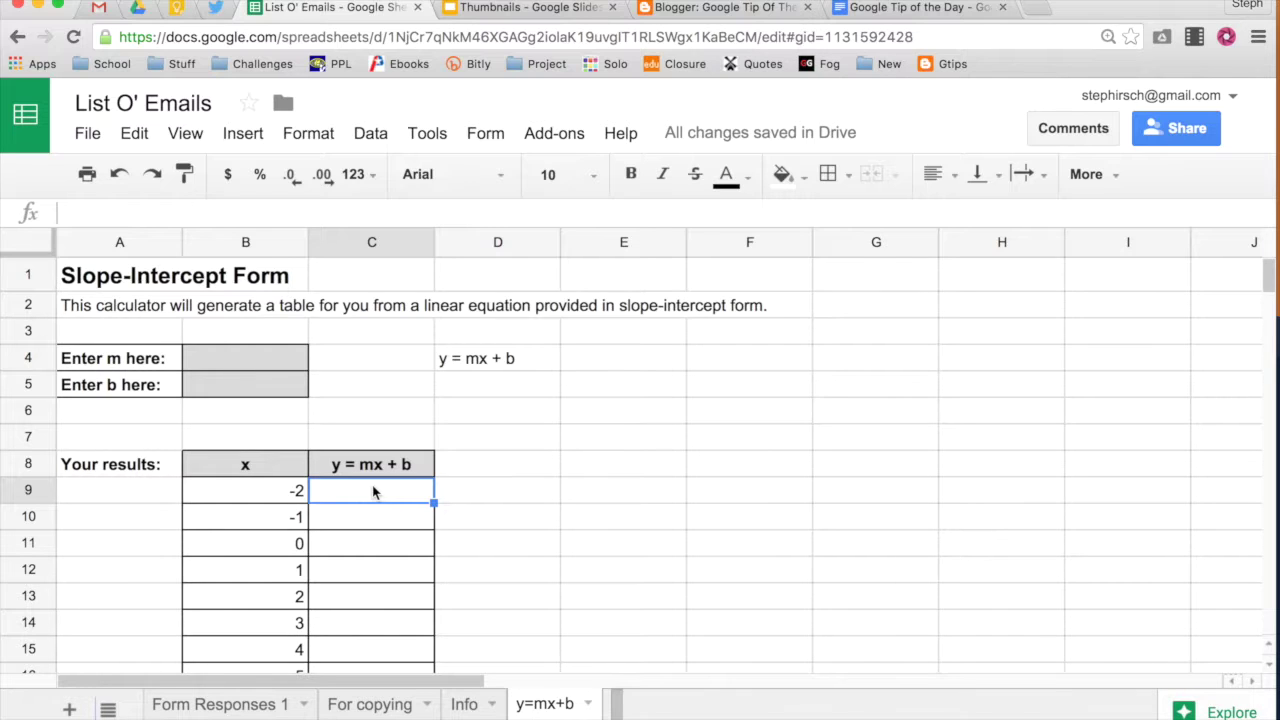
left_click(293, 499)
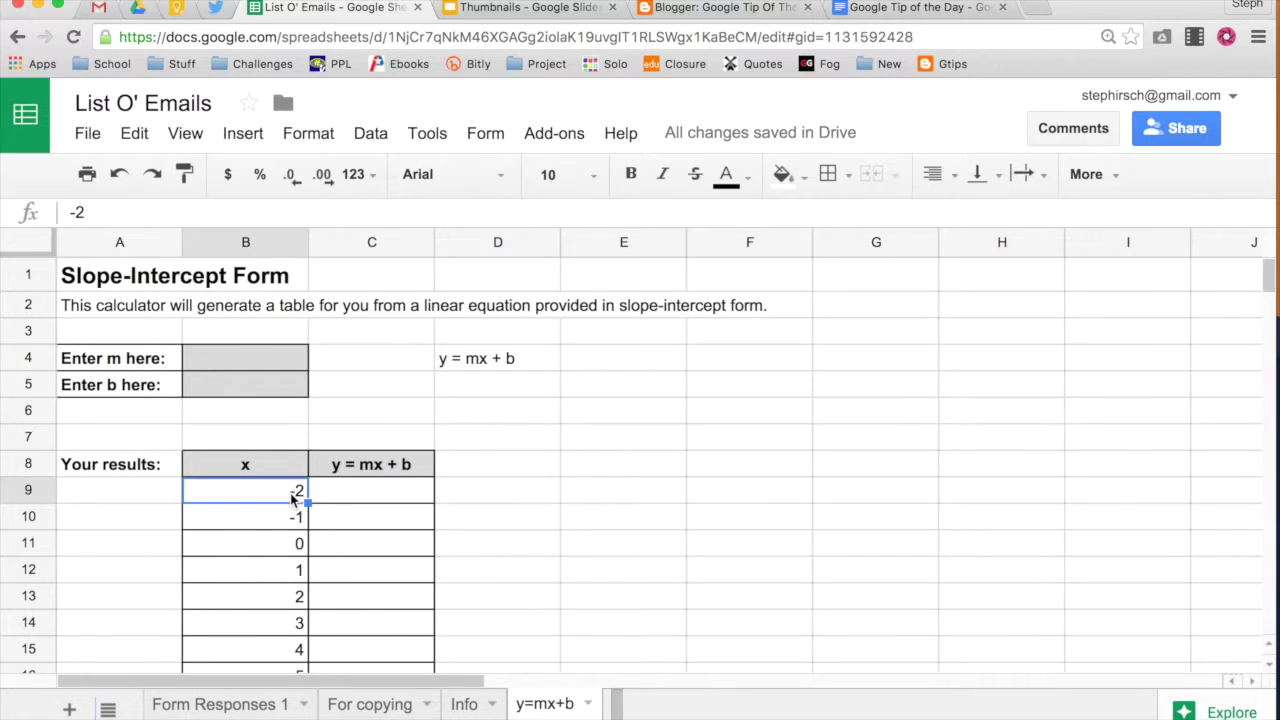
left_click(346, 494)
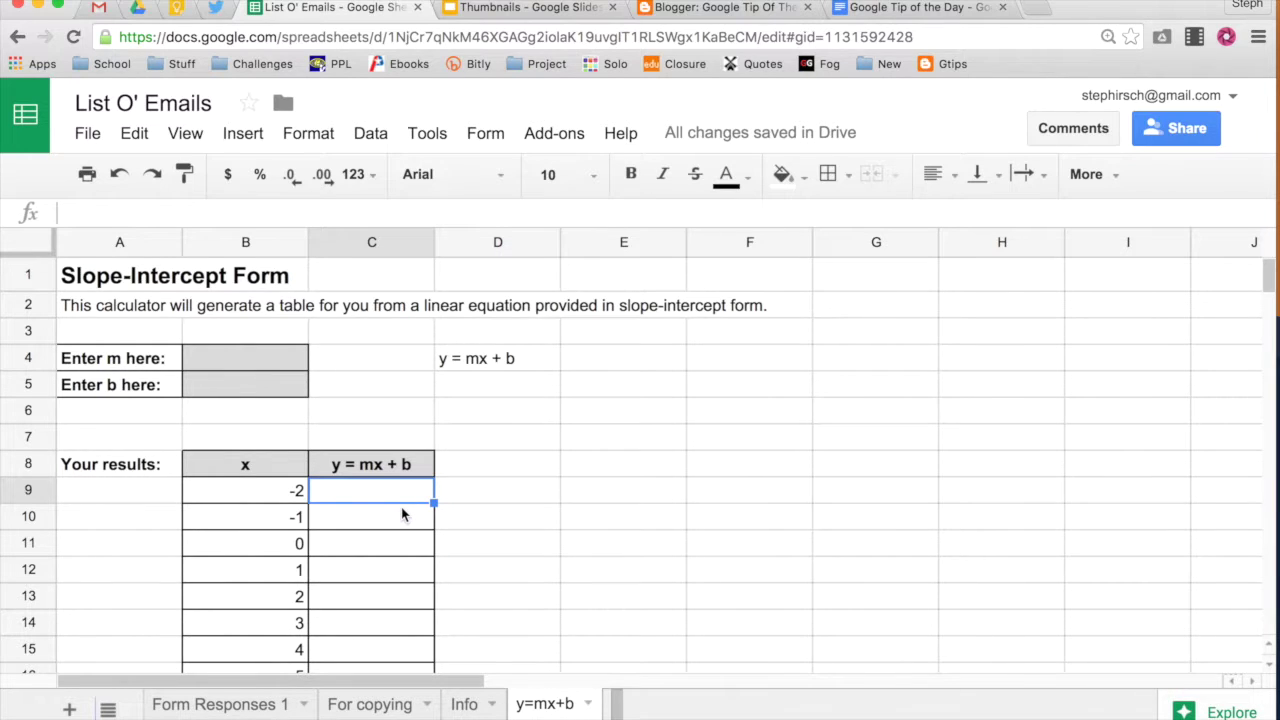
type("=")
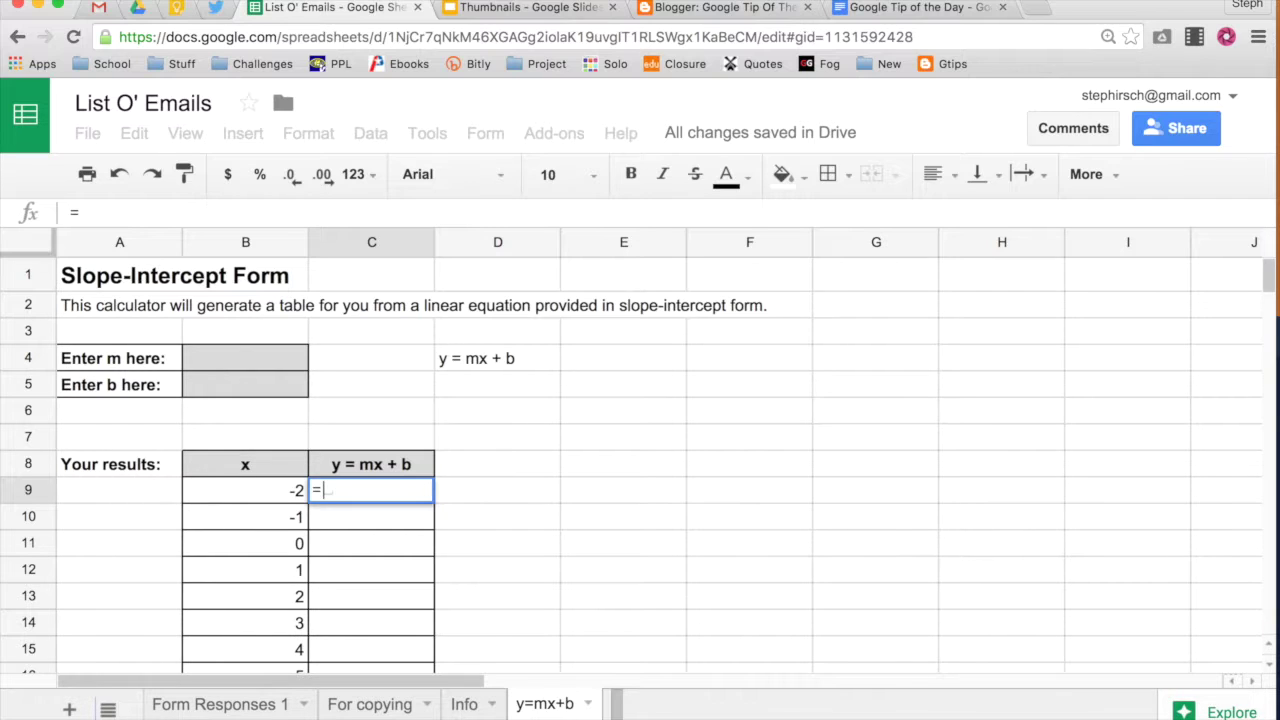
left_click(272, 359)
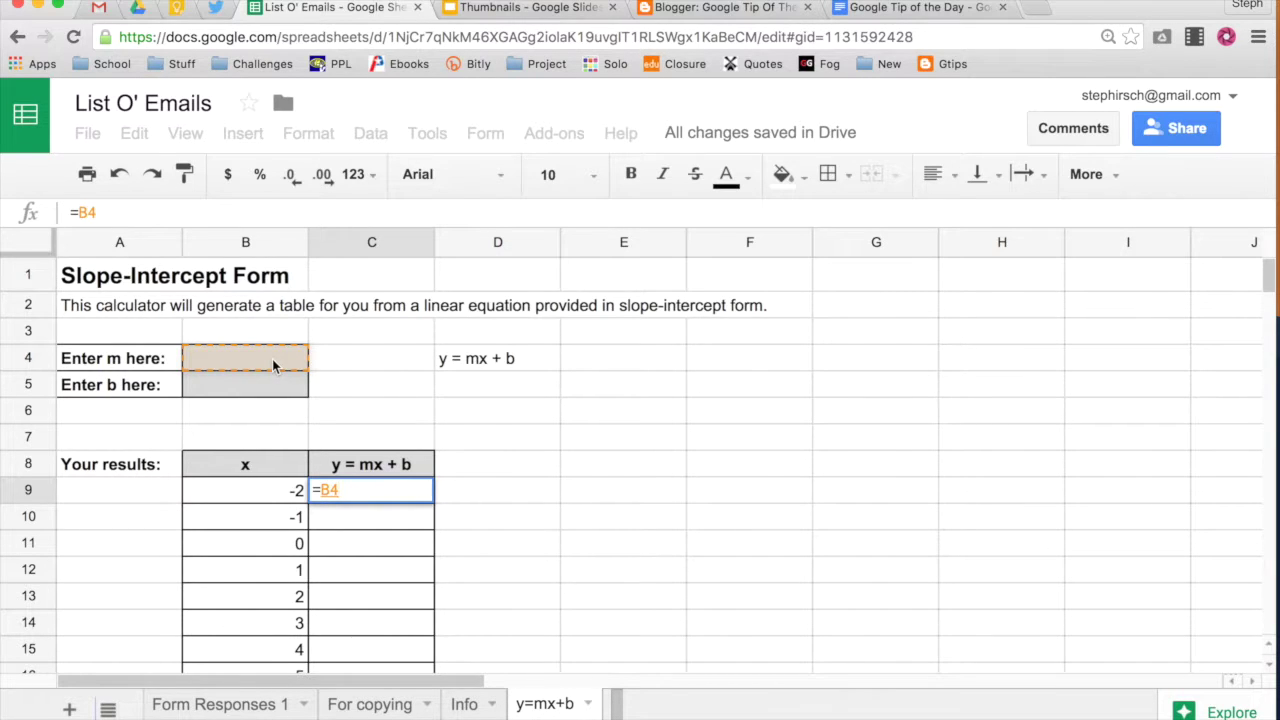
type("*")
left_click(258, 489)
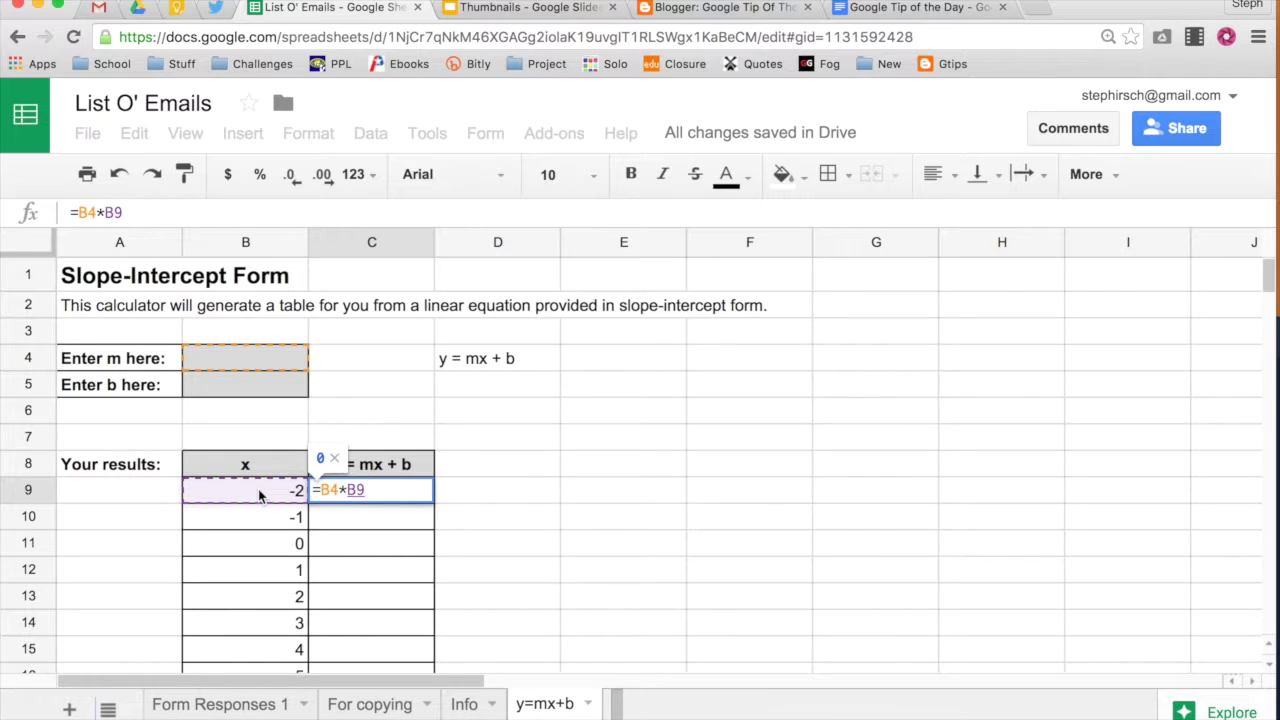
type("+")
left_click(230, 381)
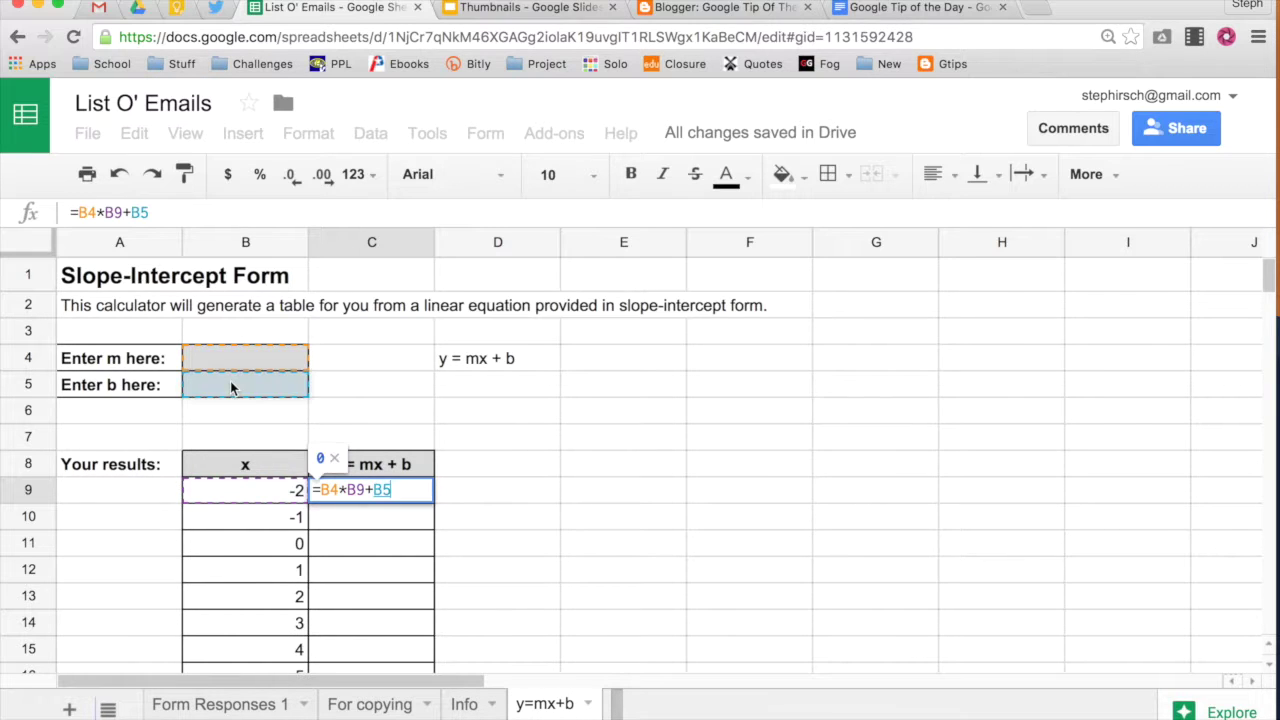
key("Return")
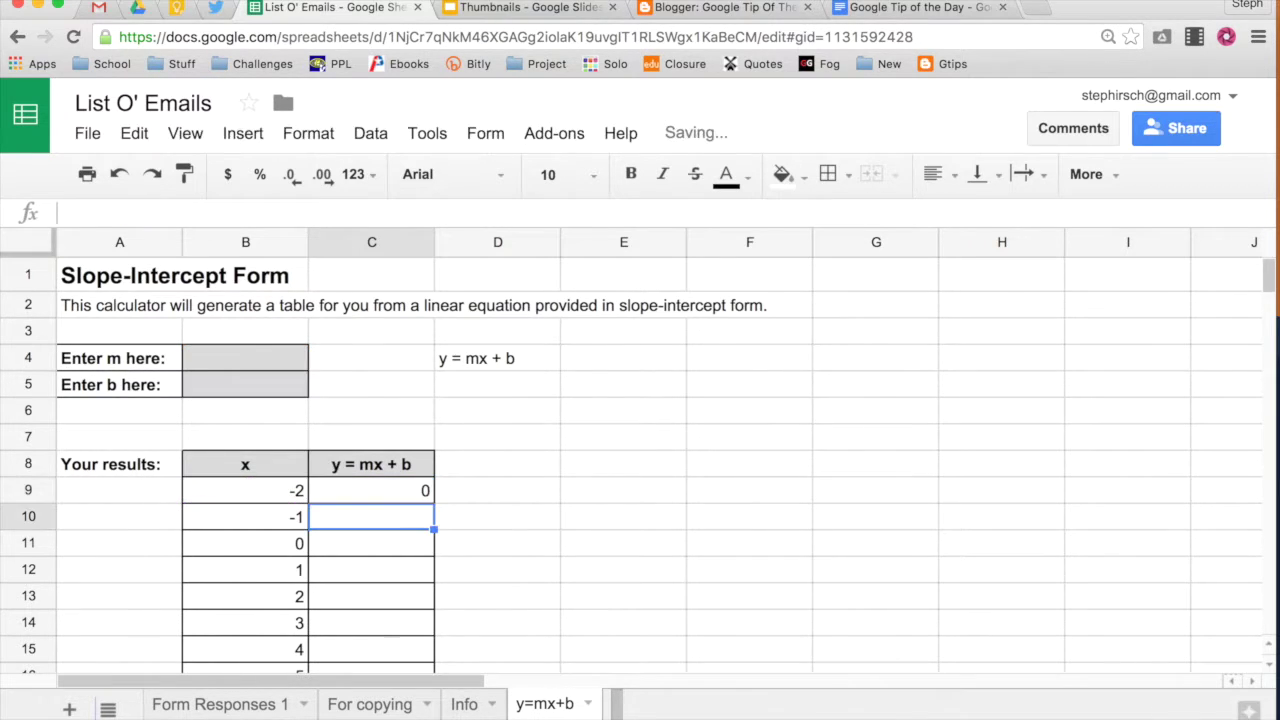
- Try filling the formula in C9 down through C18 with its relative references
left_click(409, 492)
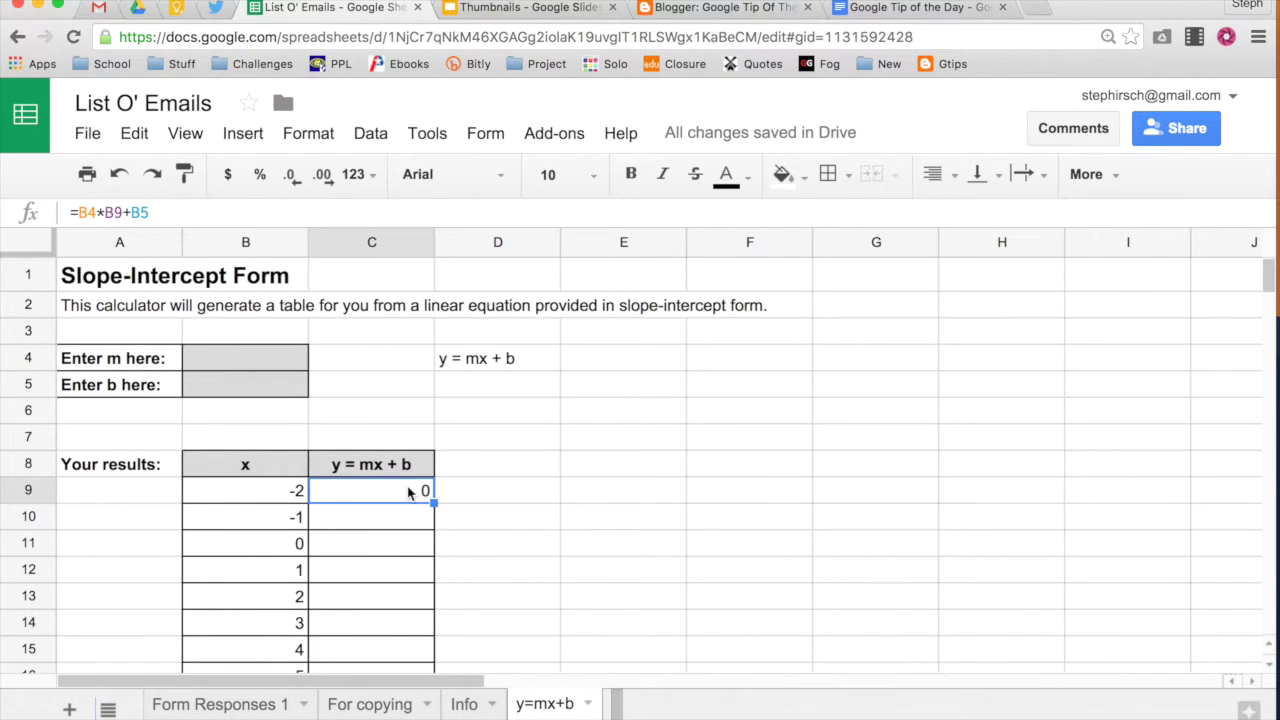
scroll(409, 492, "down", 3)
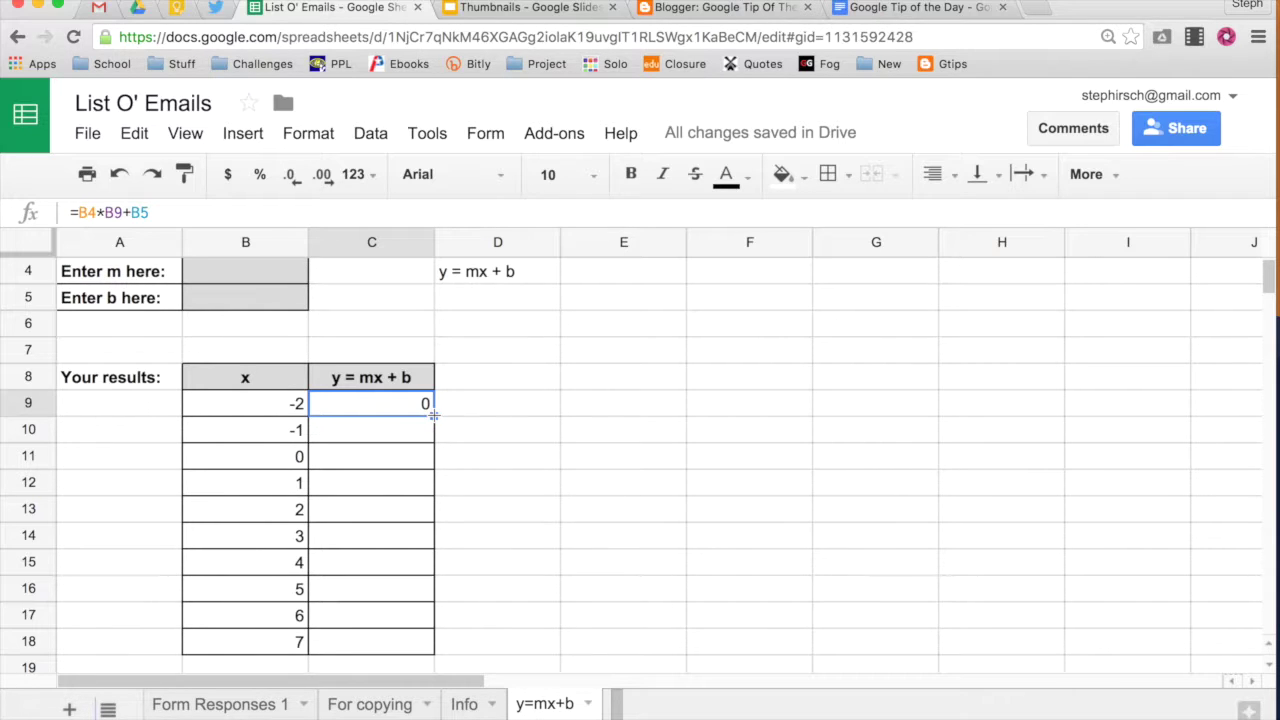
left_click_drag(433, 416, 410, 643)
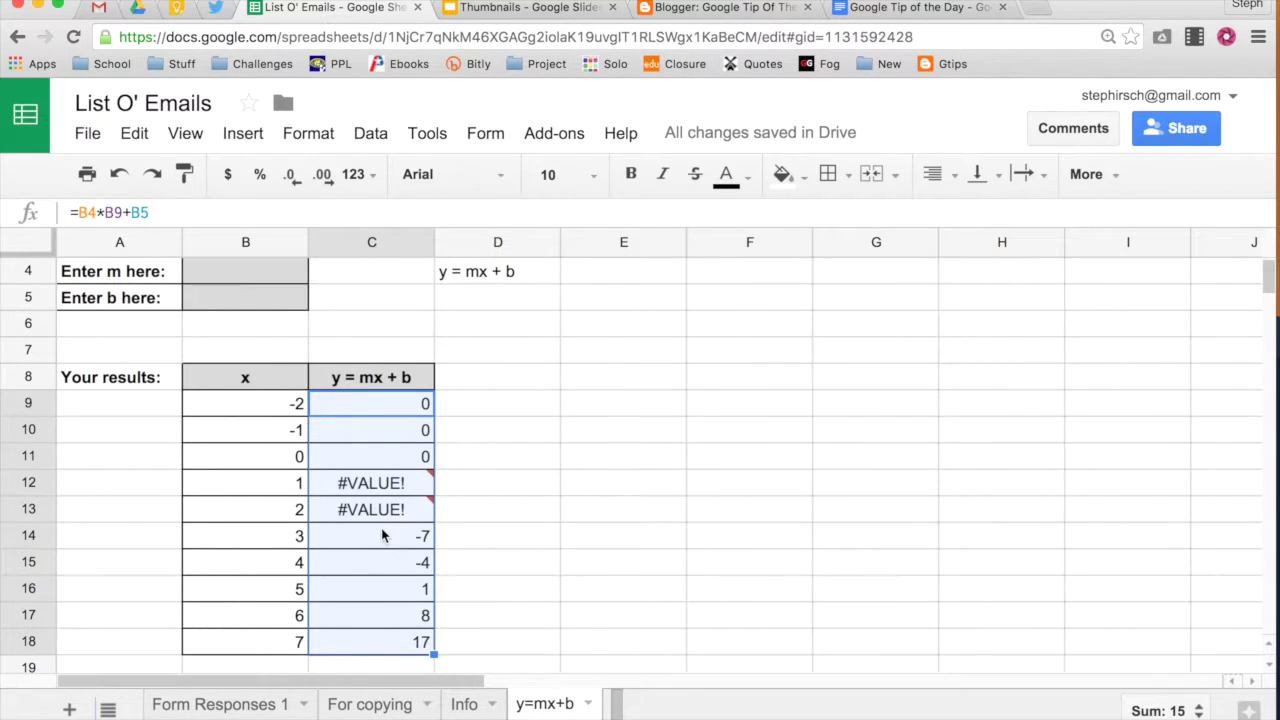
- Compare the copied formula in C10 with the m and b input cells, and clear the formulas from C10:C18
left_click(329, 432)
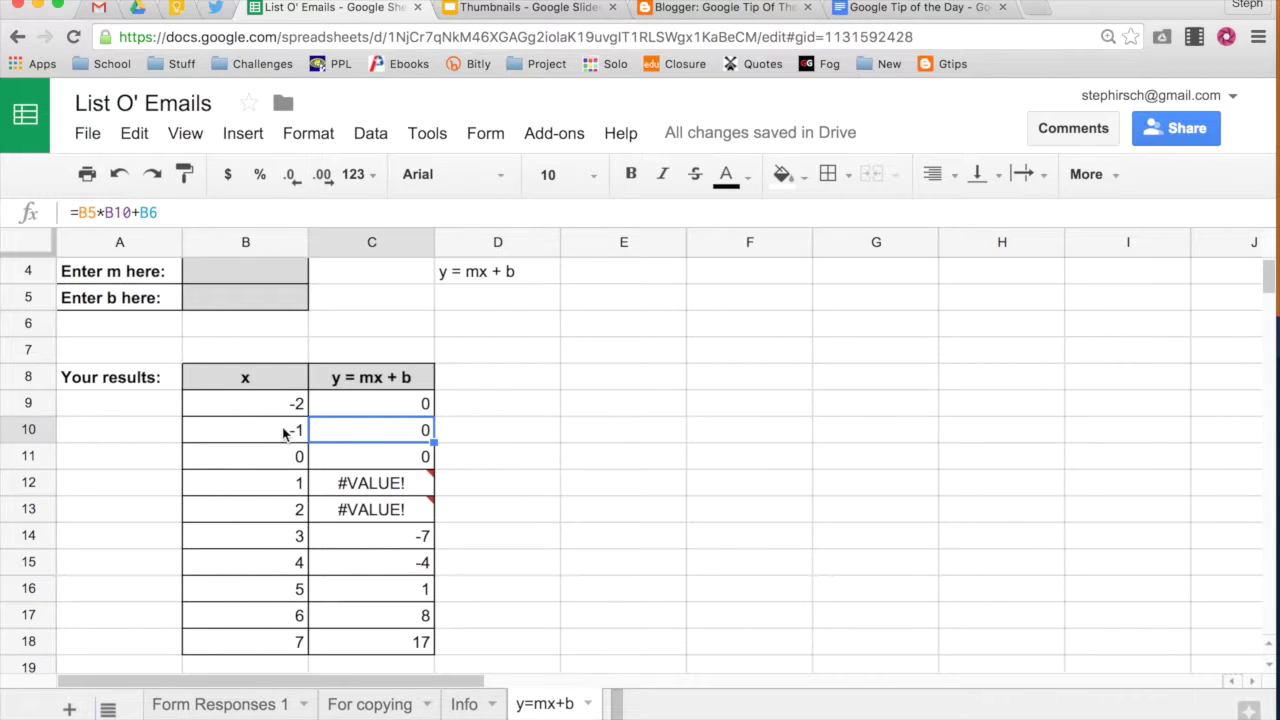
left_click(286, 433)
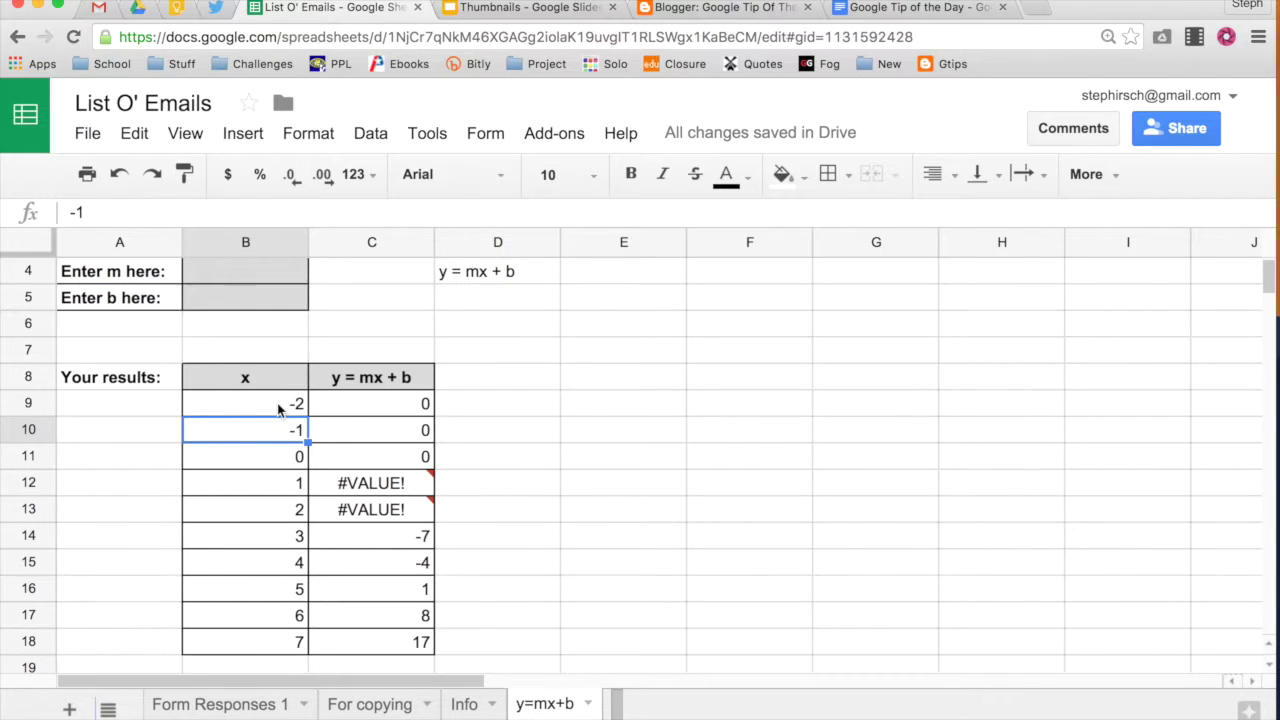
left_click(347, 433)
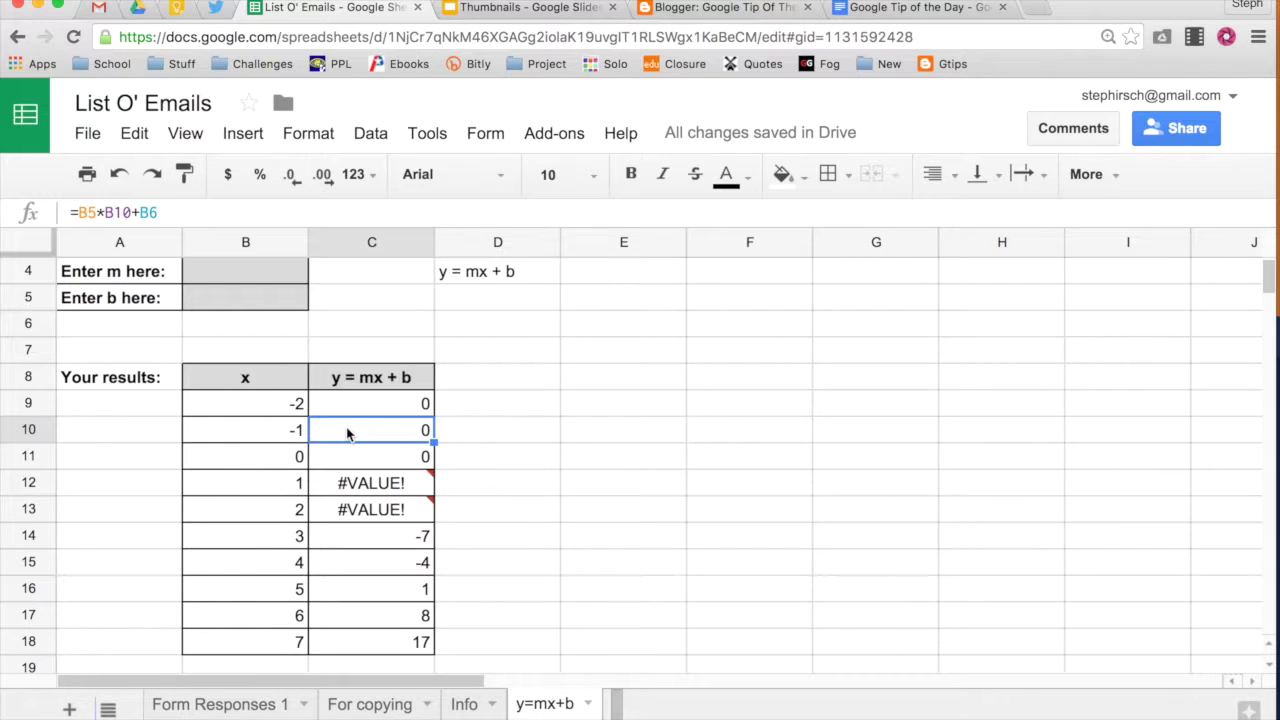
left_click(219, 271)
left_click(220, 305)
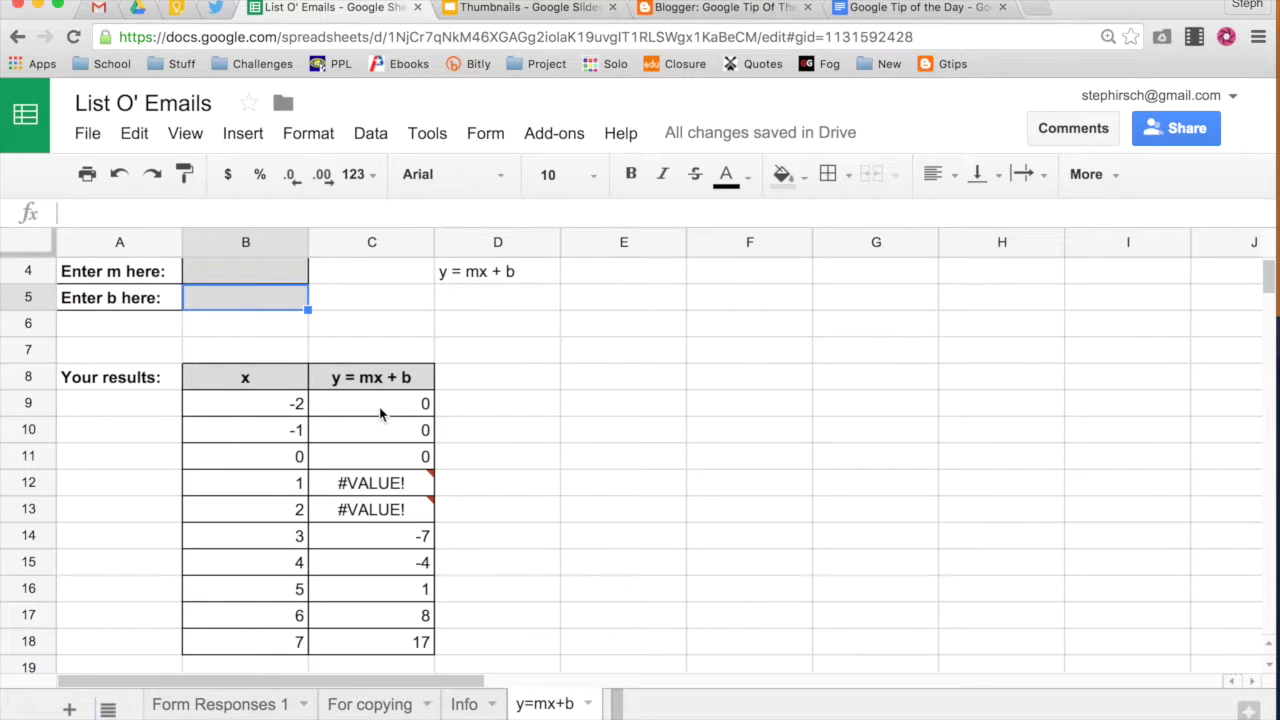
left_click_drag(381, 430, 392, 652)
key("Delete")
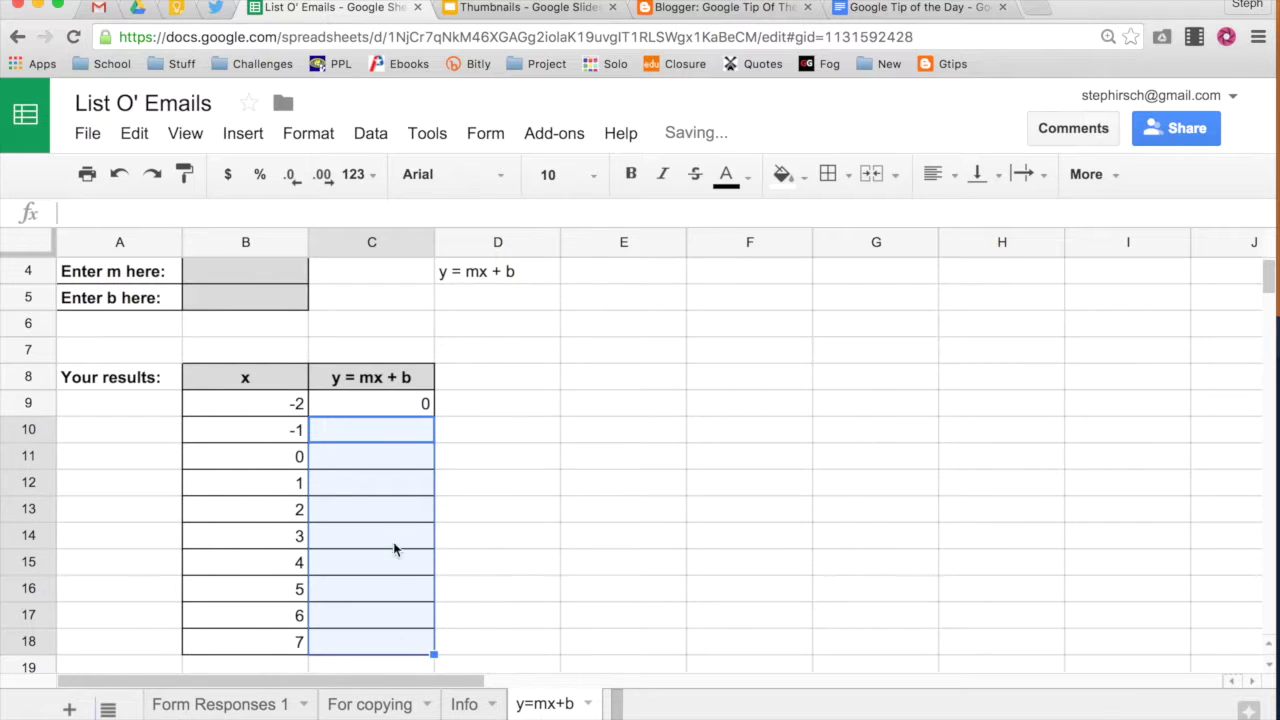
- Make the m and b references in C9 absolute so the formula reads =$B$4*B9+$B$5
left_click(372, 404)
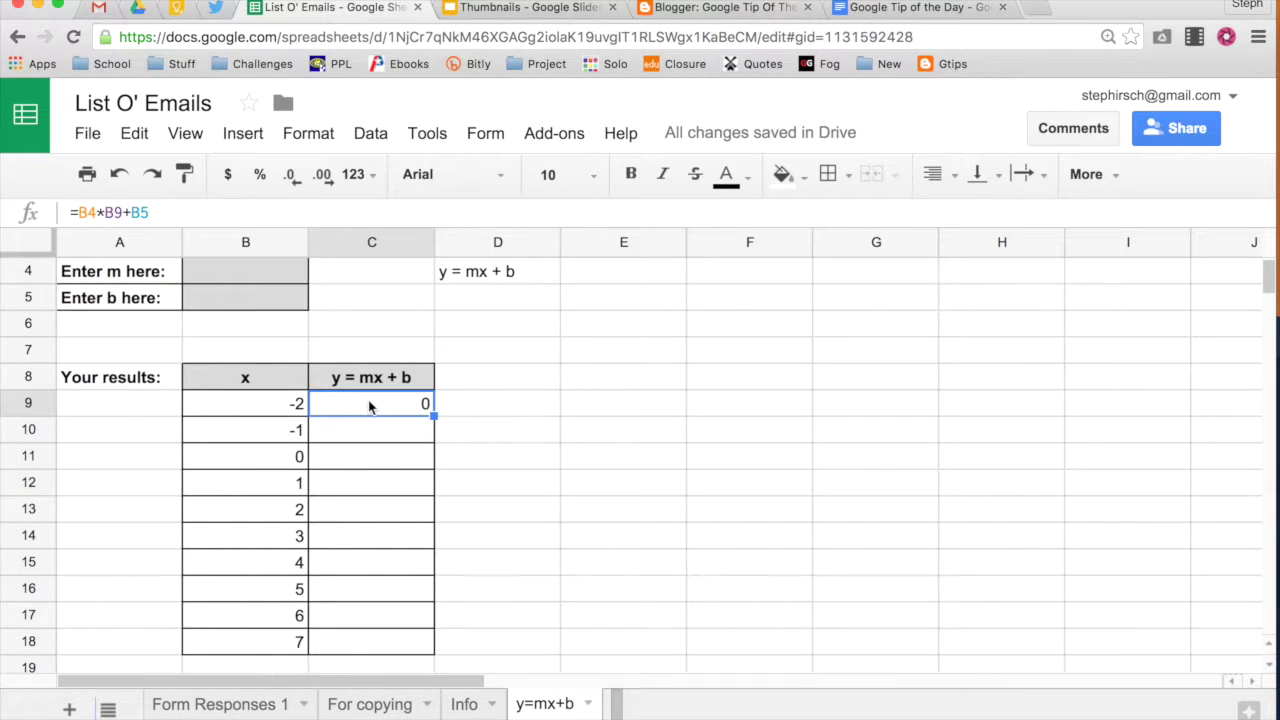
scroll(369, 404, "up", 1)
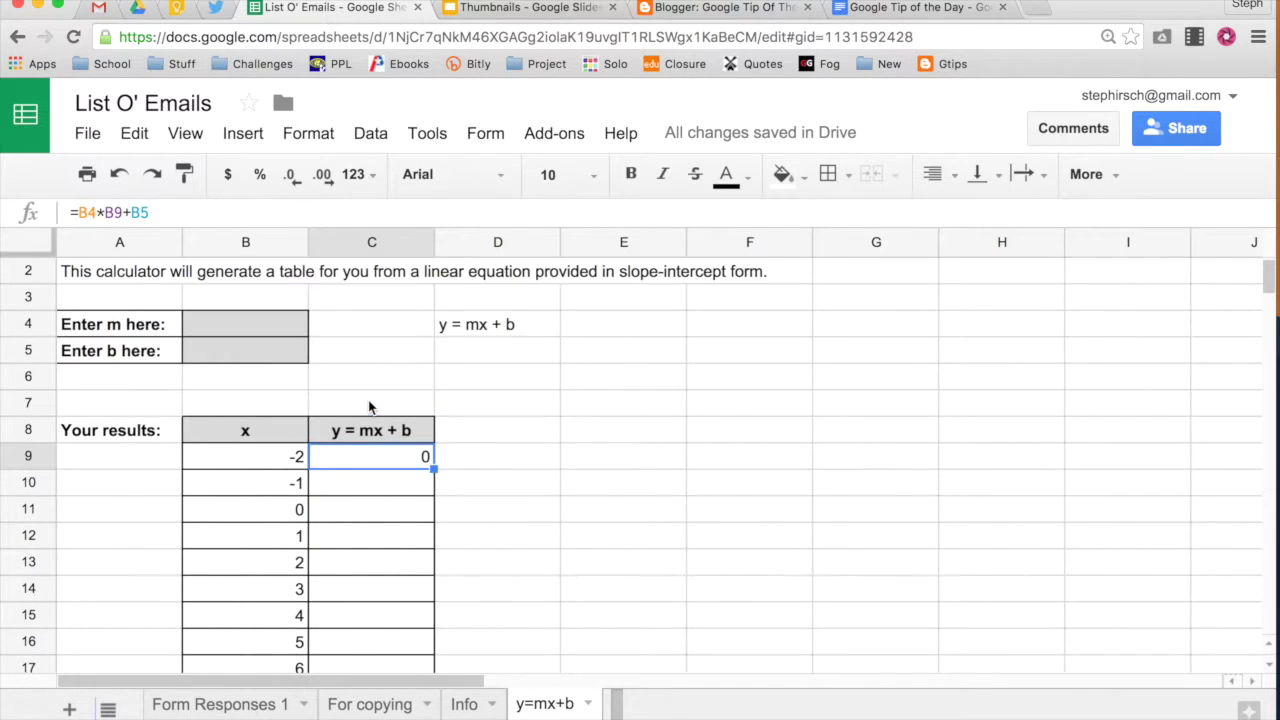
double_click(362, 462)
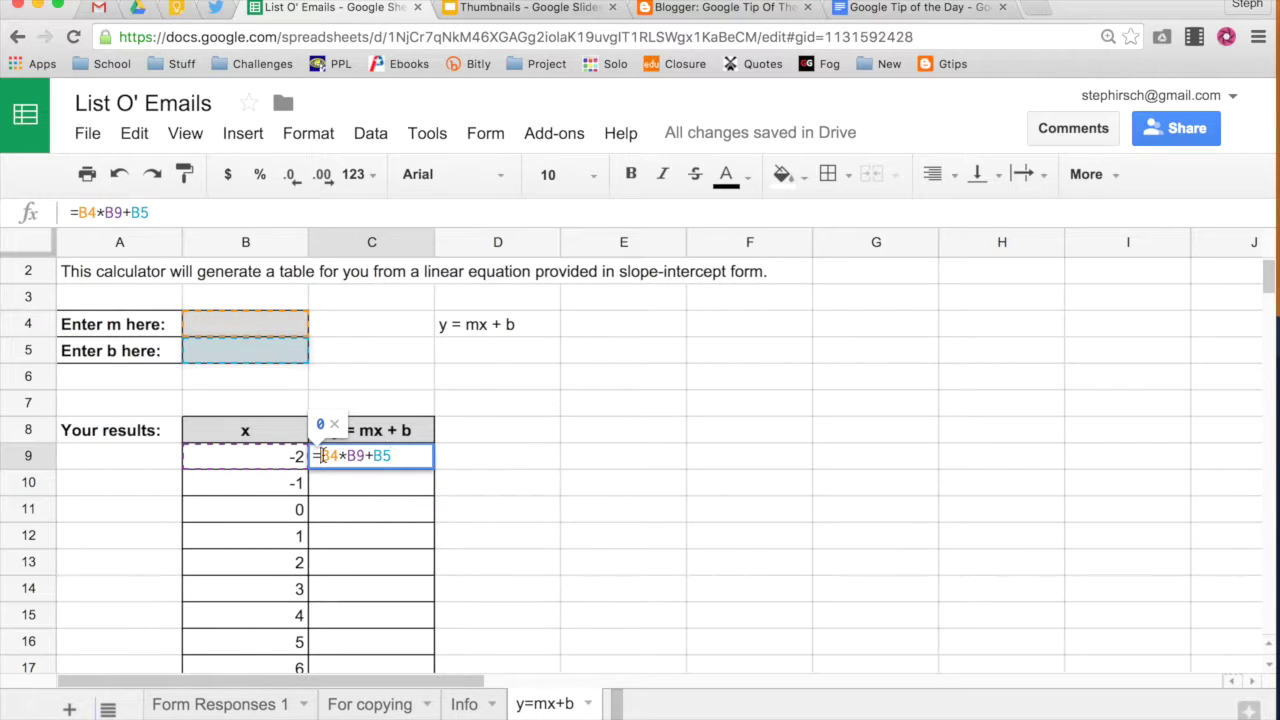
left_click(321, 456)
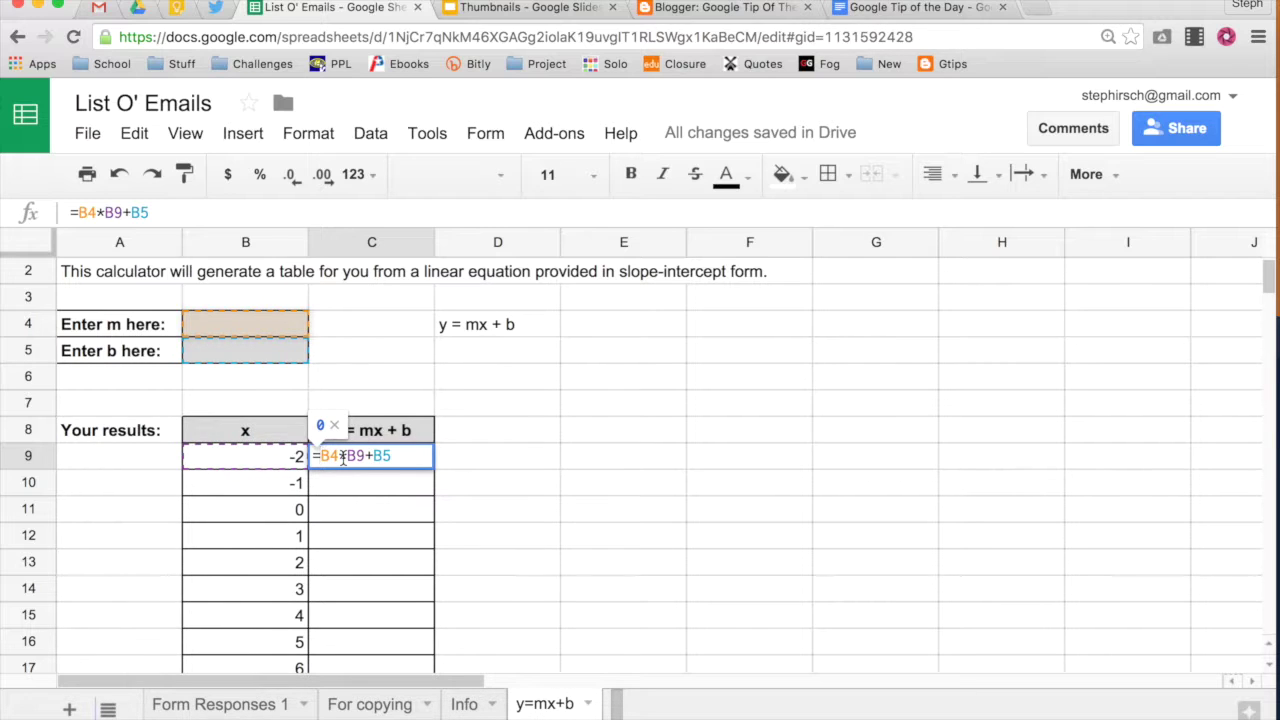
type("$")
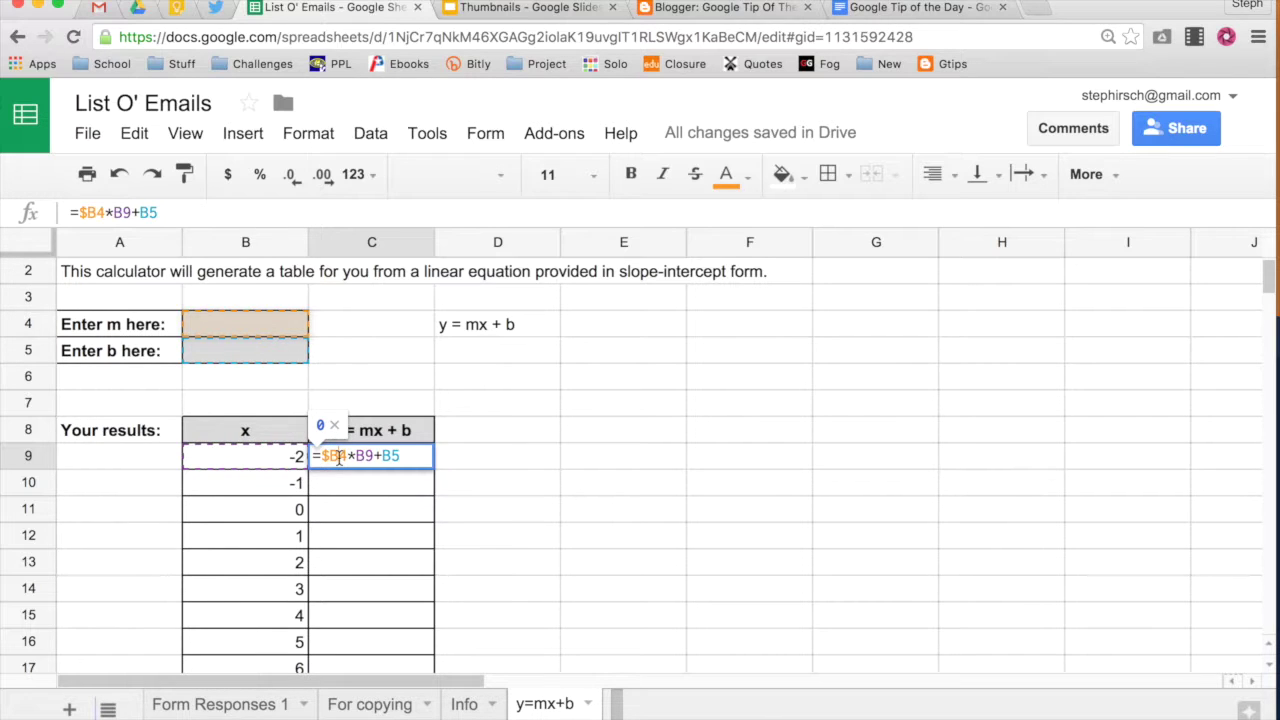
type("$")
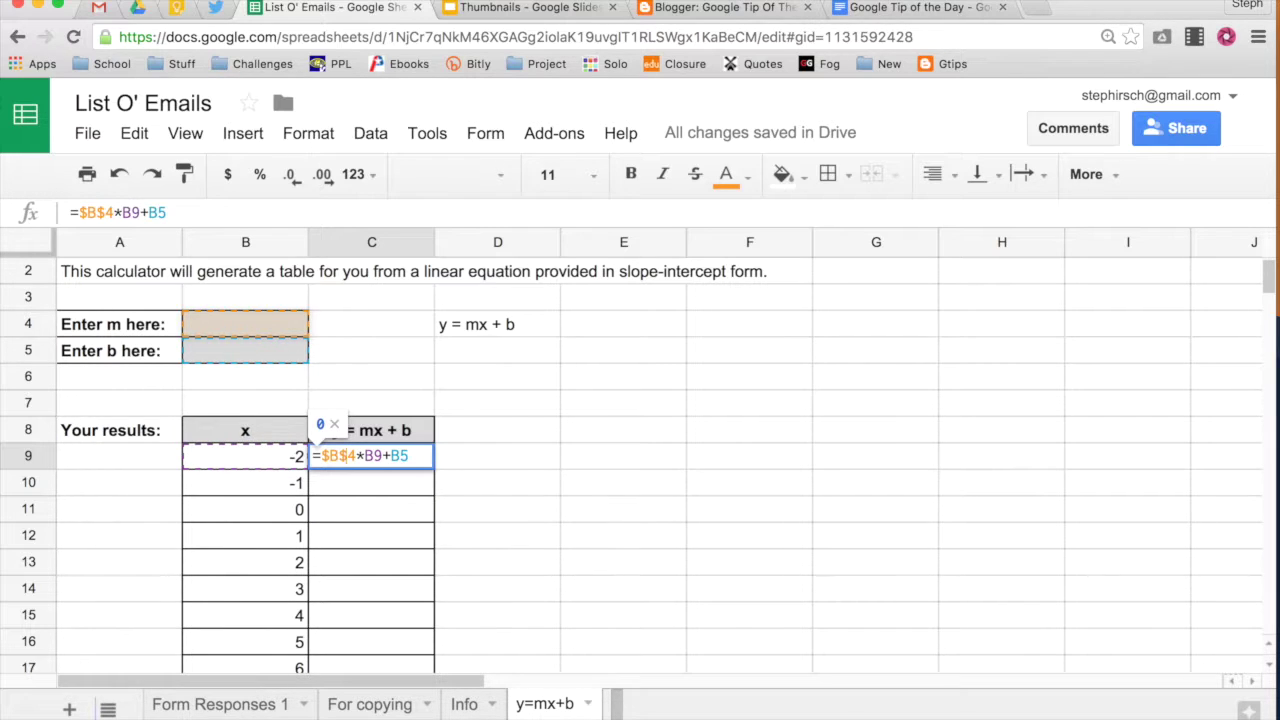
left_click(393, 455)
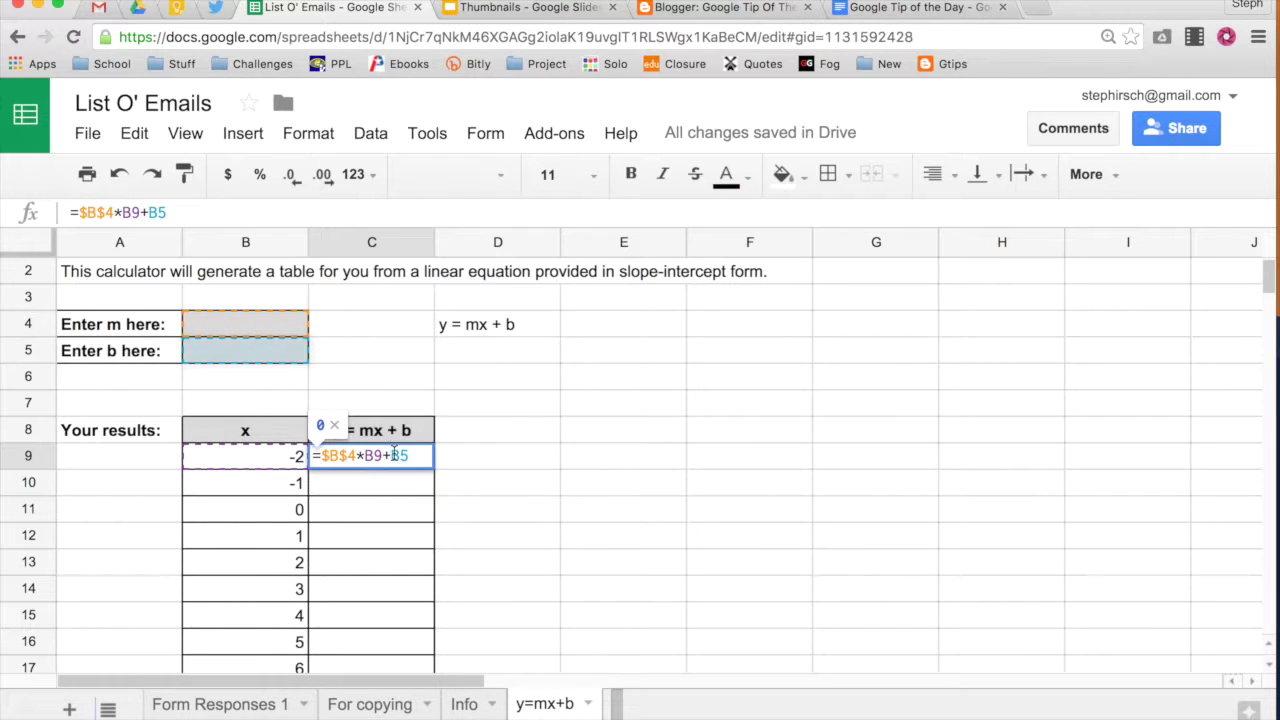
type("$B$")
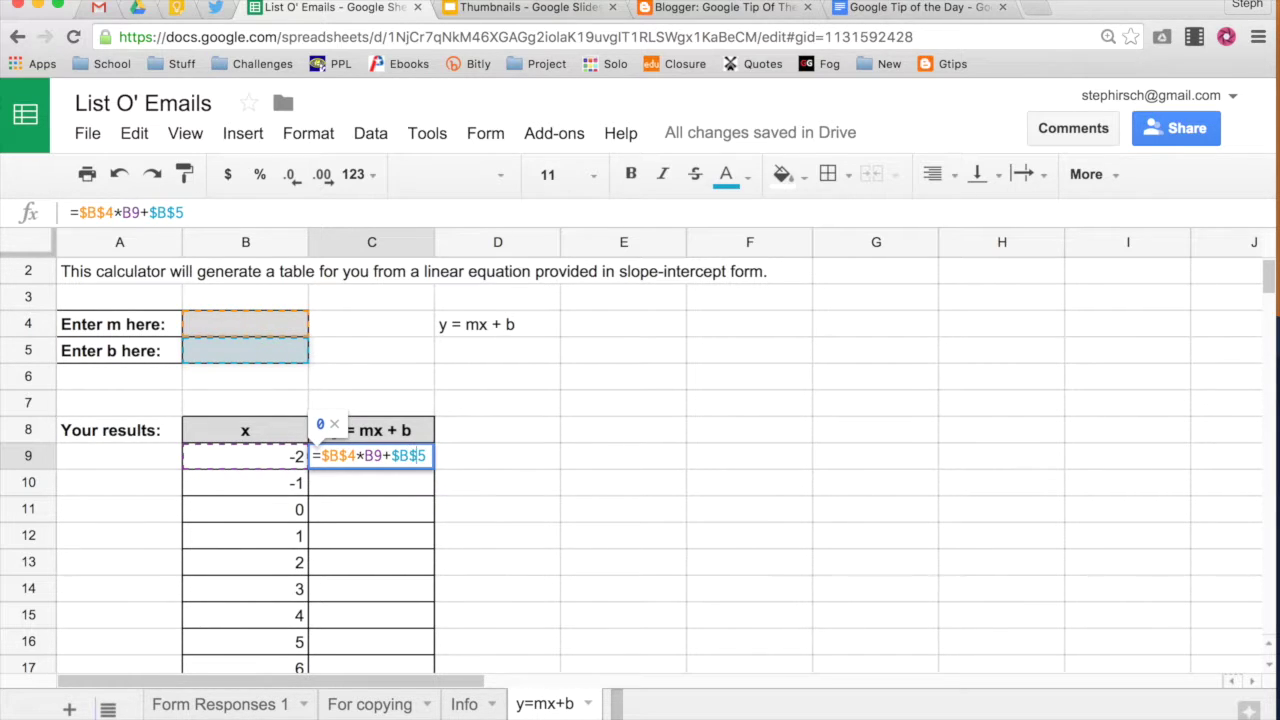
double_click(374, 455)
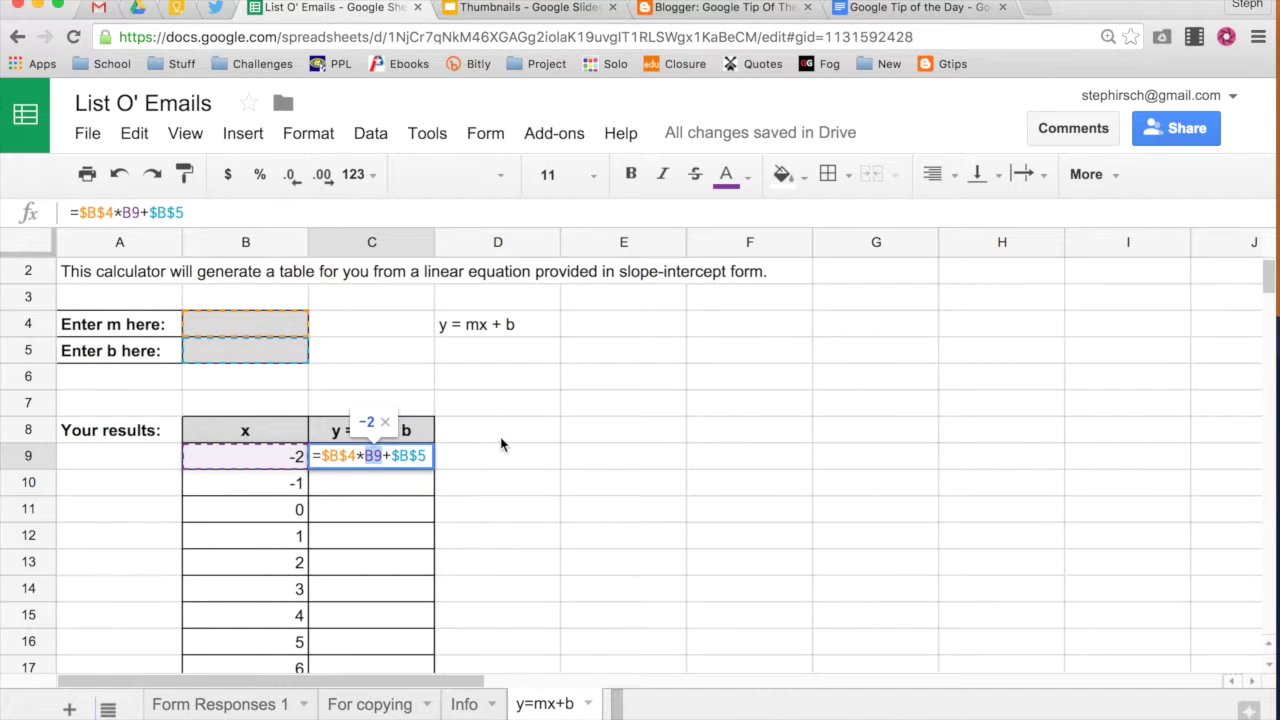
key("Return")
- Fill the formula with absolute references from C9 down through C18
left_click(397, 452)
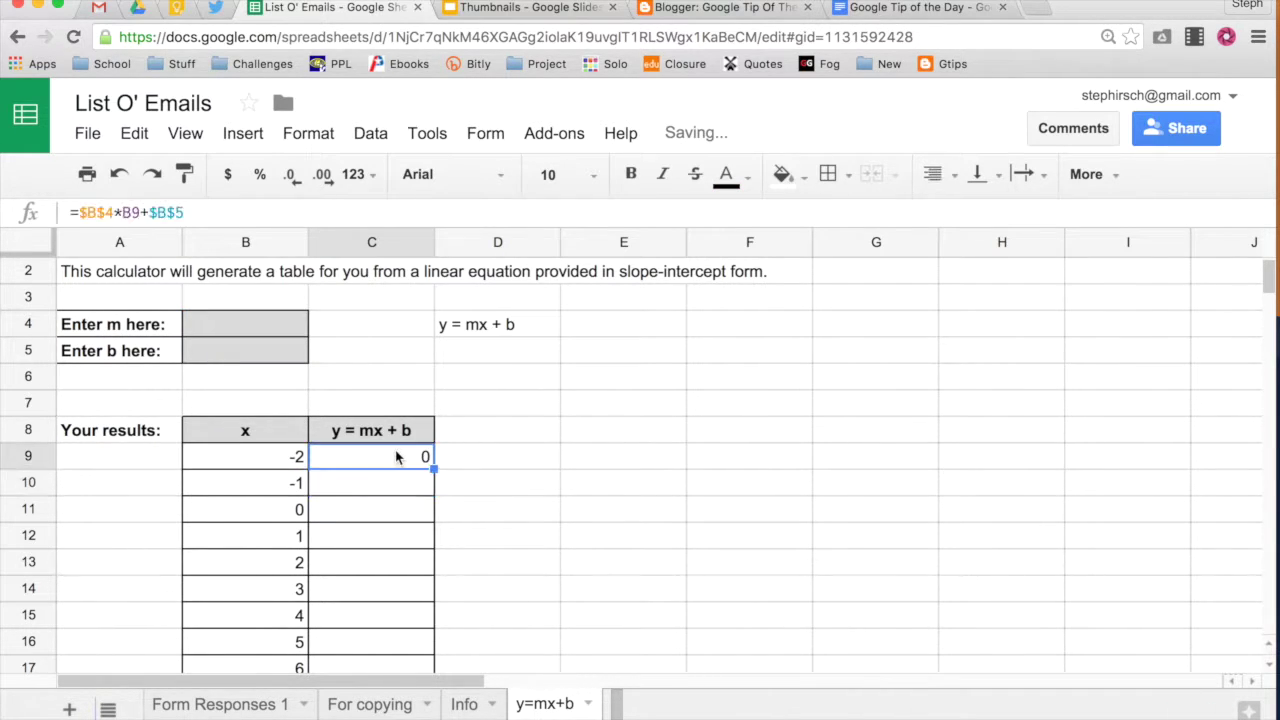
scroll(397, 455, "down", 2)
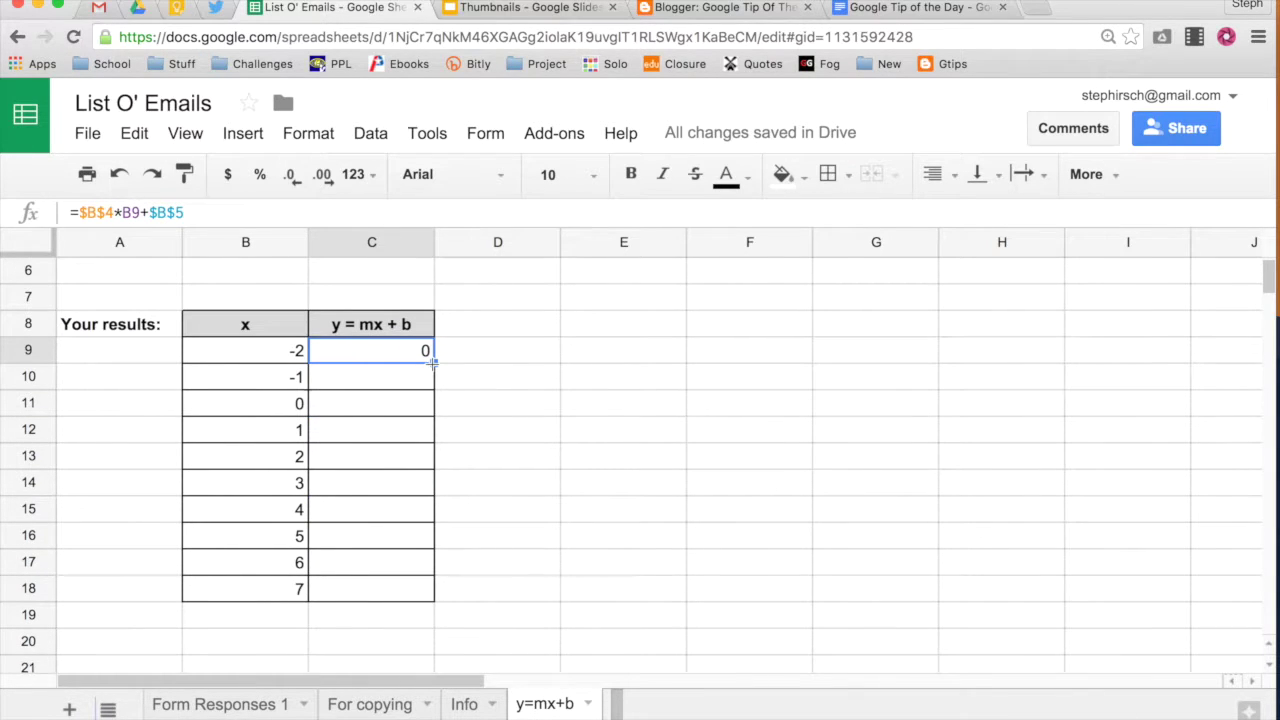
left_click_drag(434, 363, 417, 580)
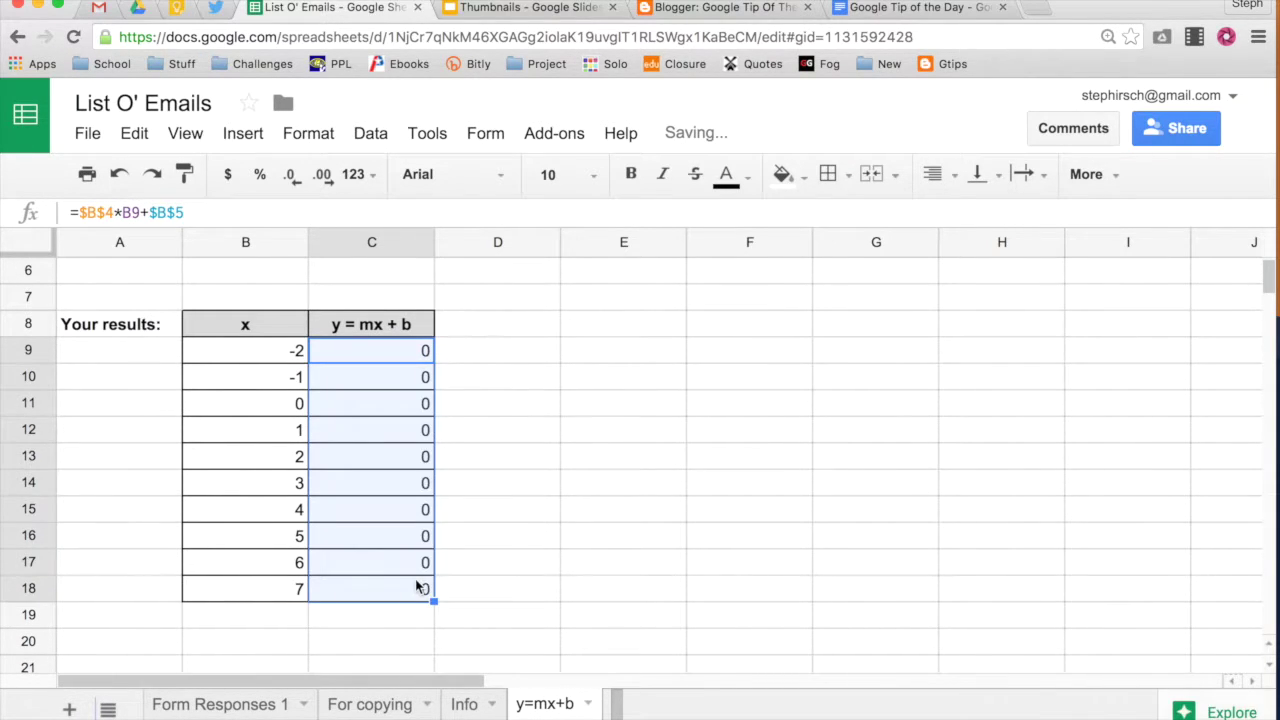
- Enter 2 as the m value in B4 and 8 as the b value in B5
scroll(410, 570, "up", 2)
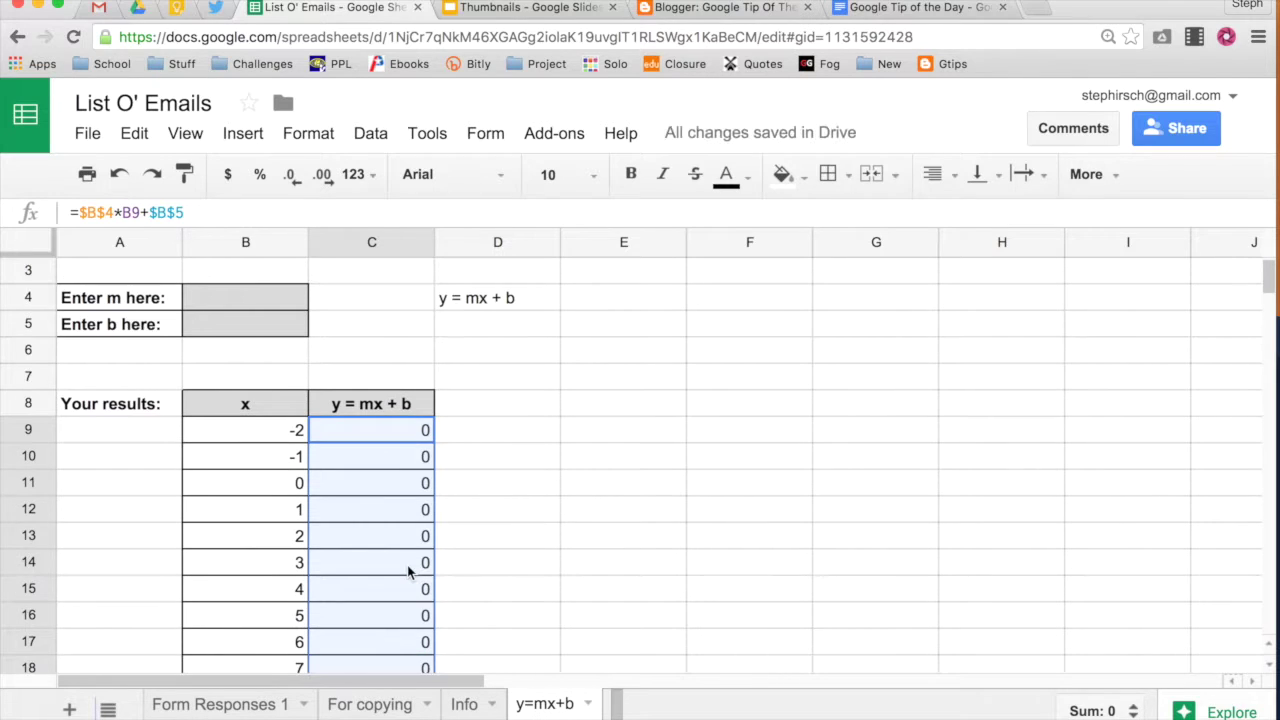
left_click(245, 298)
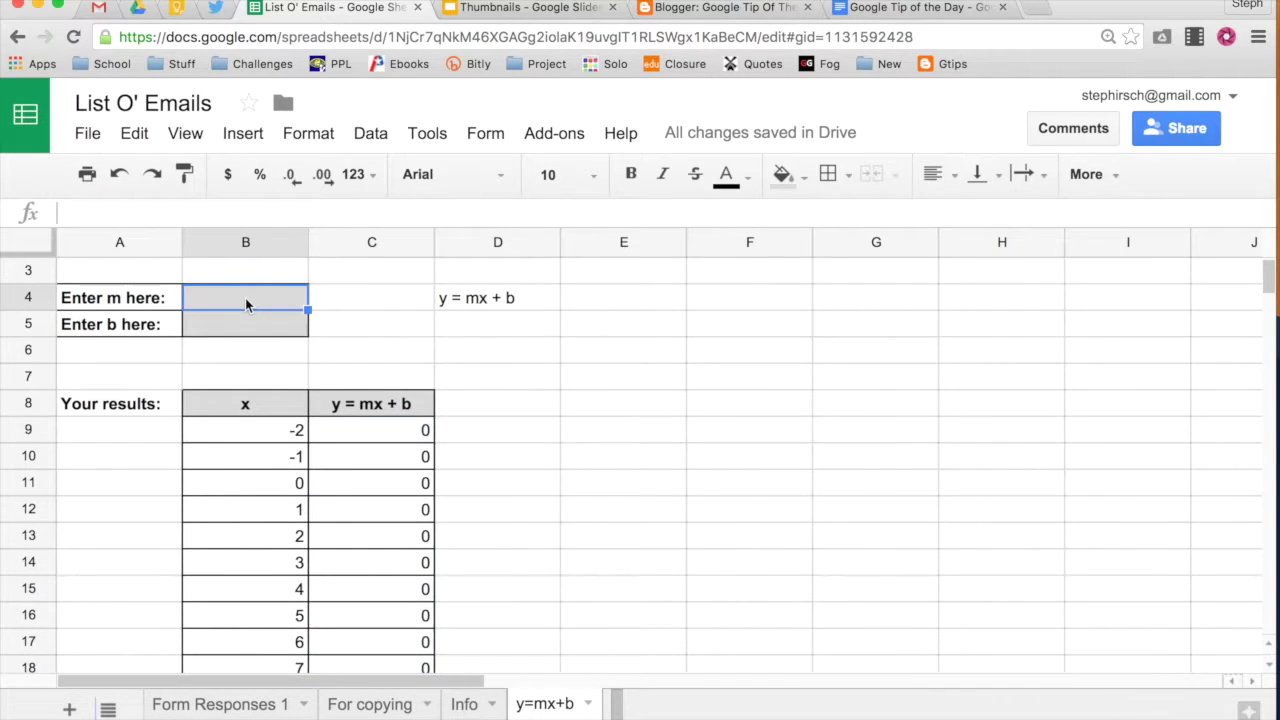
scroll(245, 298, "up", 1)
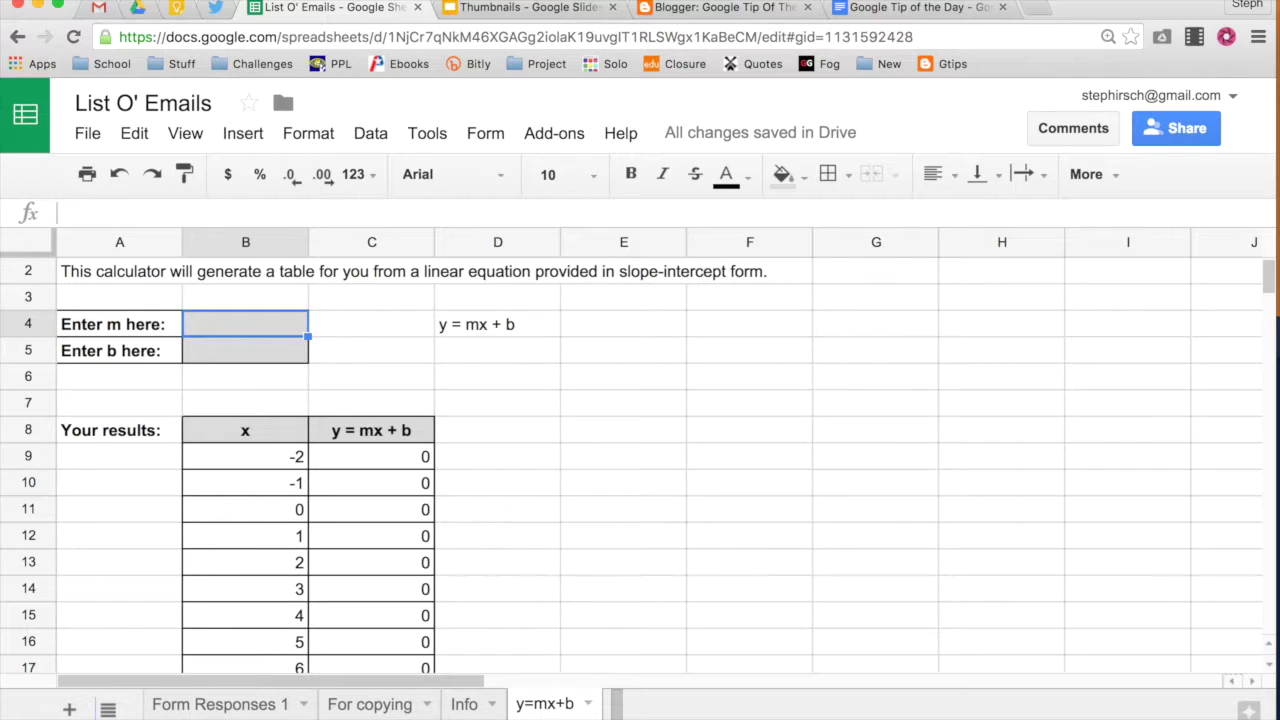
type("2")
key("Return")
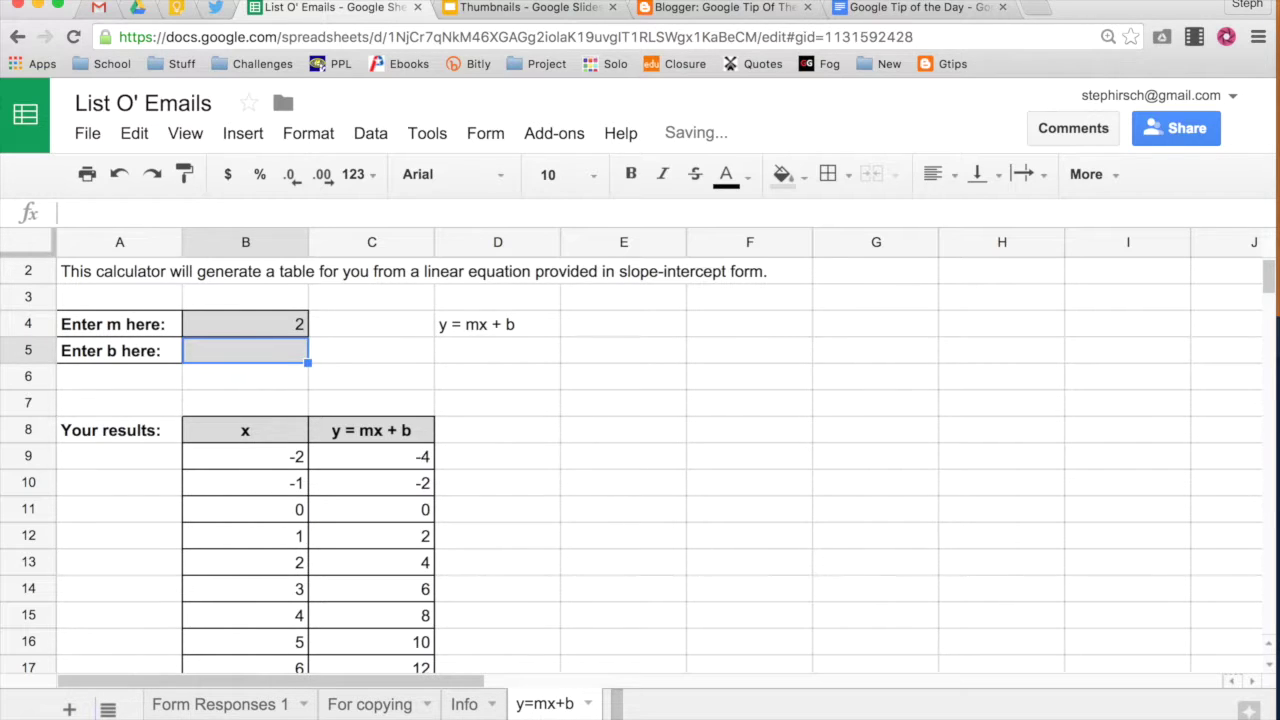
type("8")
key("Return")
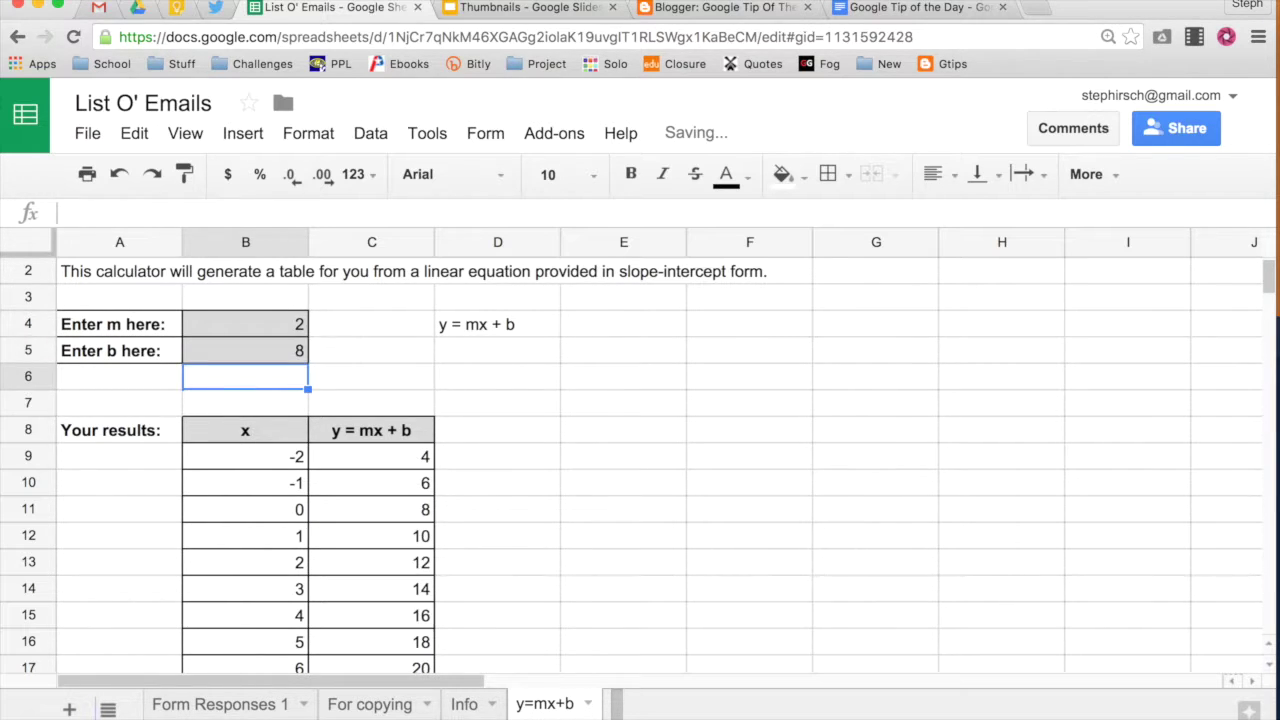
- Review the results in B9:C18 and inspect the cell references in C10's copied formula
scroll(757, 503, "down", 2)
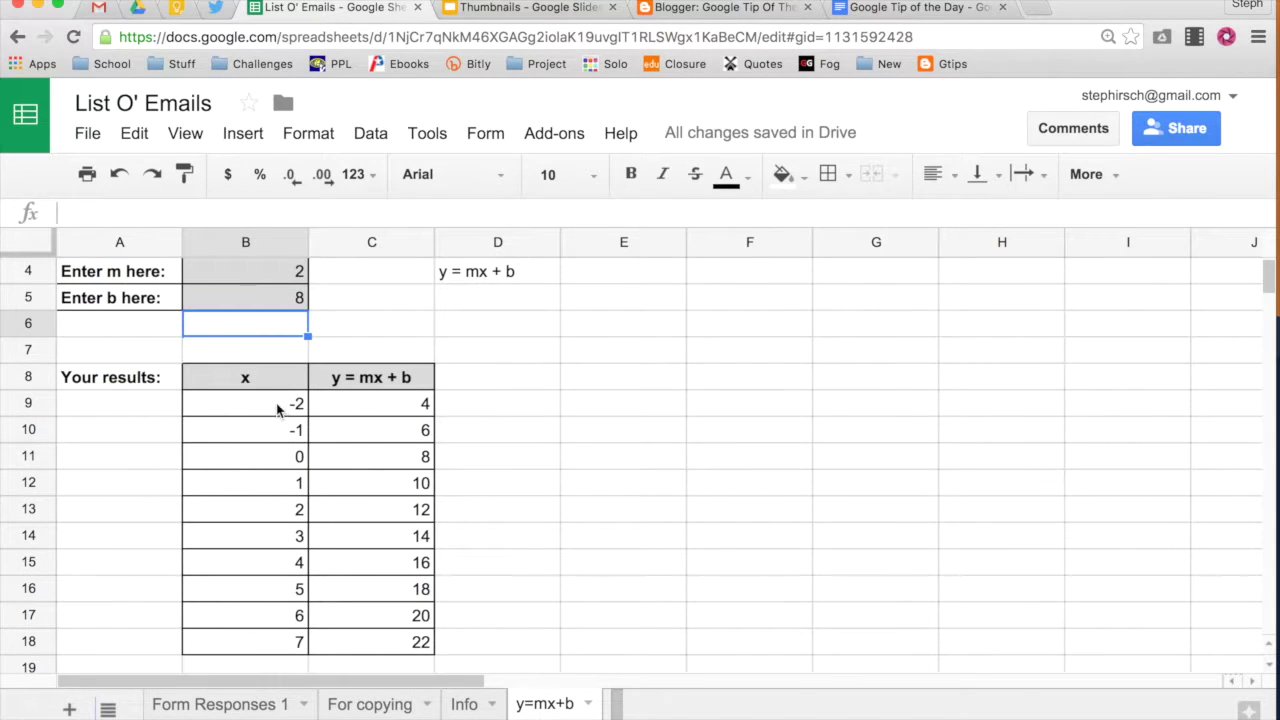
left_click_drag(277, 408, 350, 648)
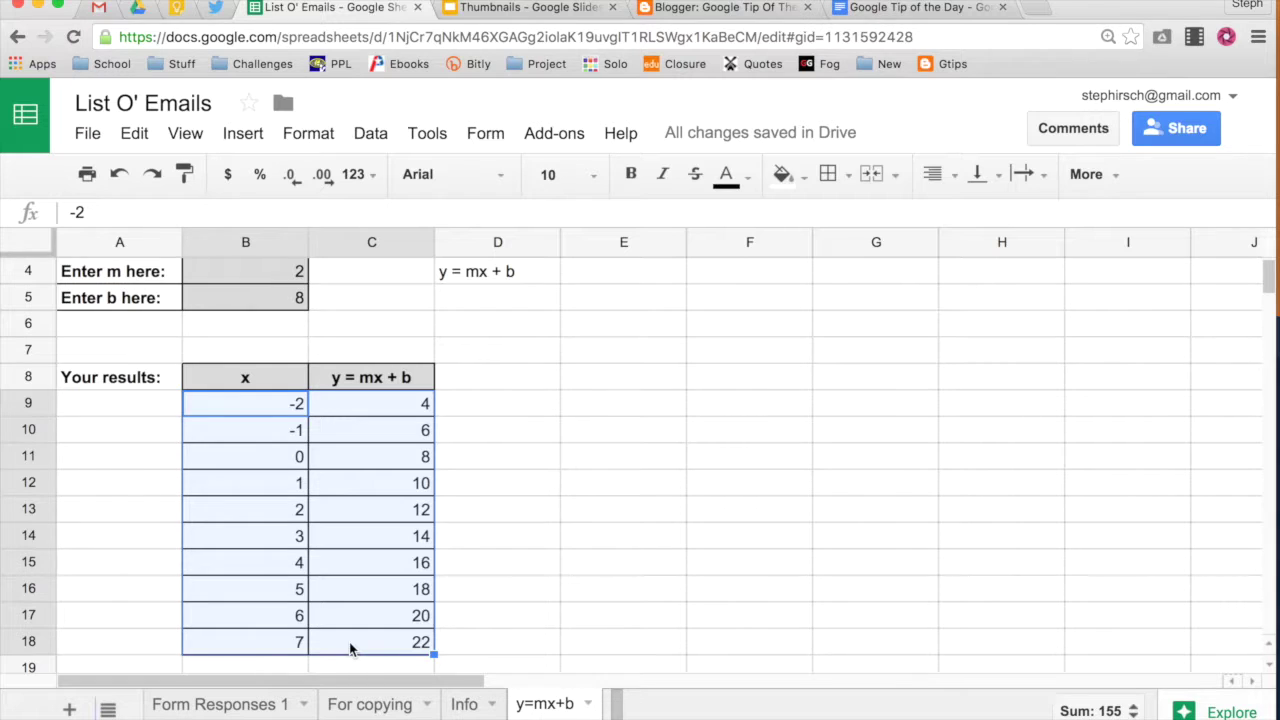
scroll(350, 648, "up", 1)
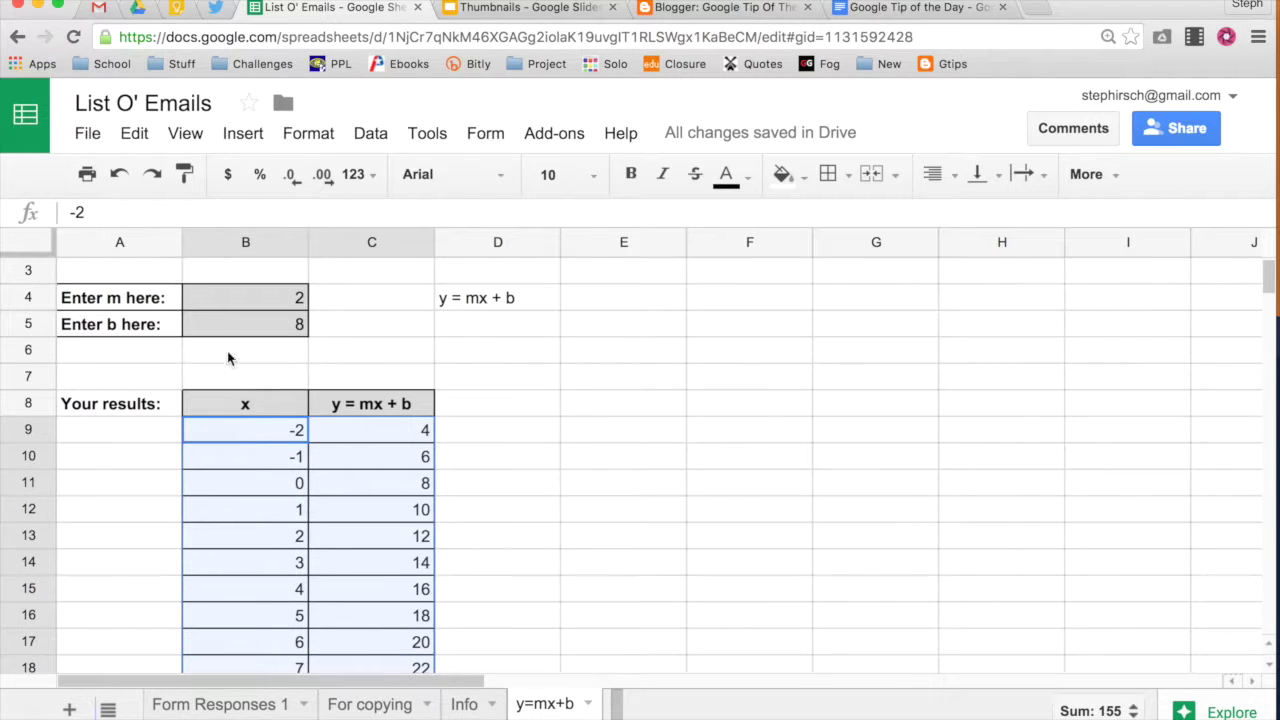
left_click(218, 318)
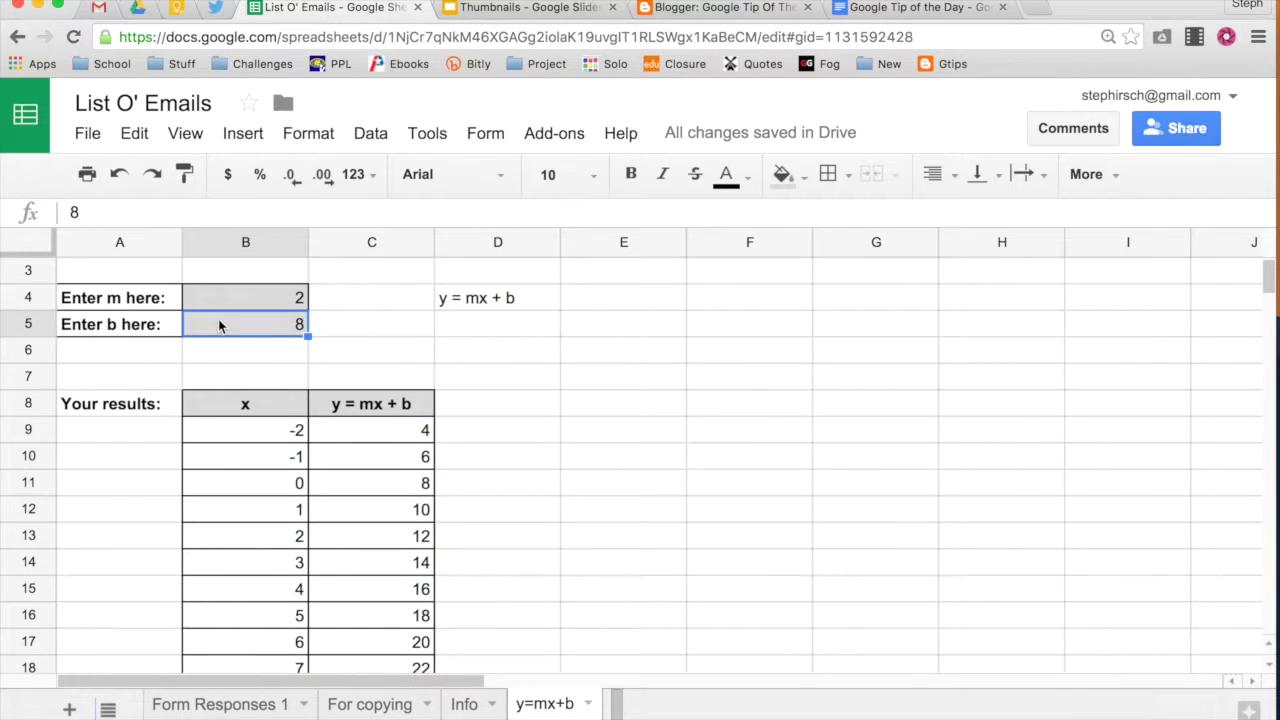
left_click(327, 457)
double_click(327, 457)
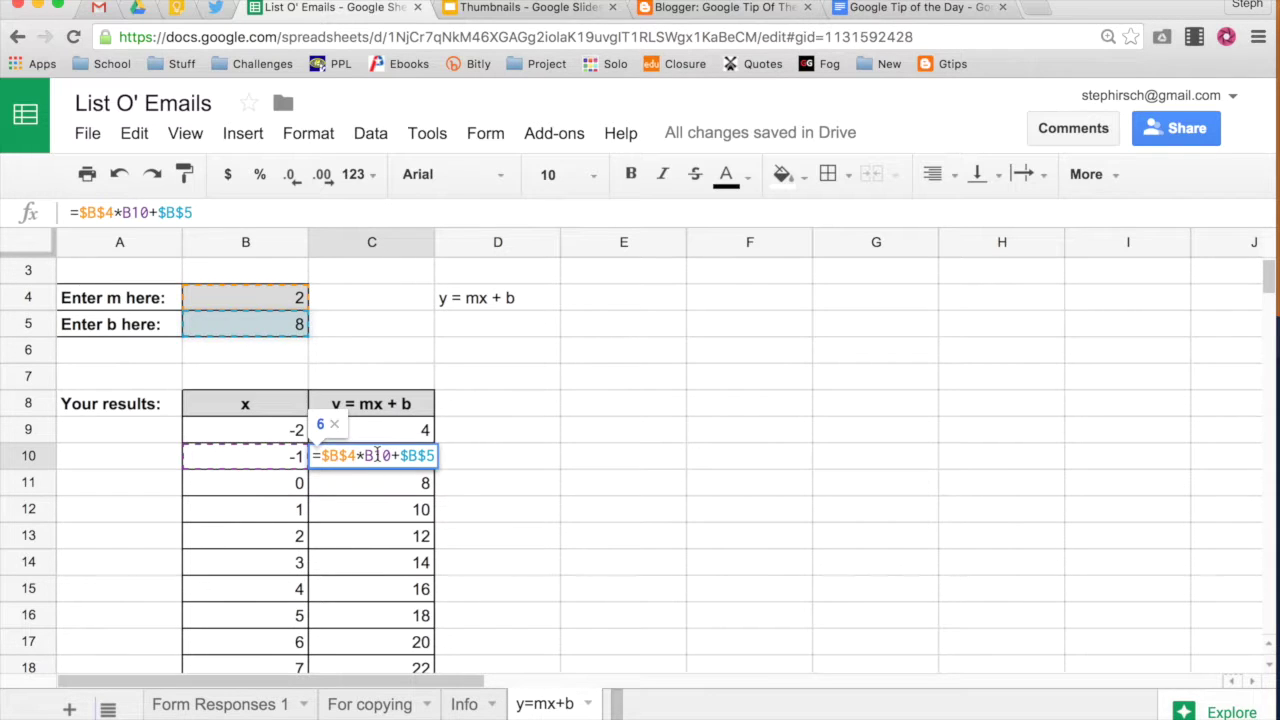
left_click(378, 455)
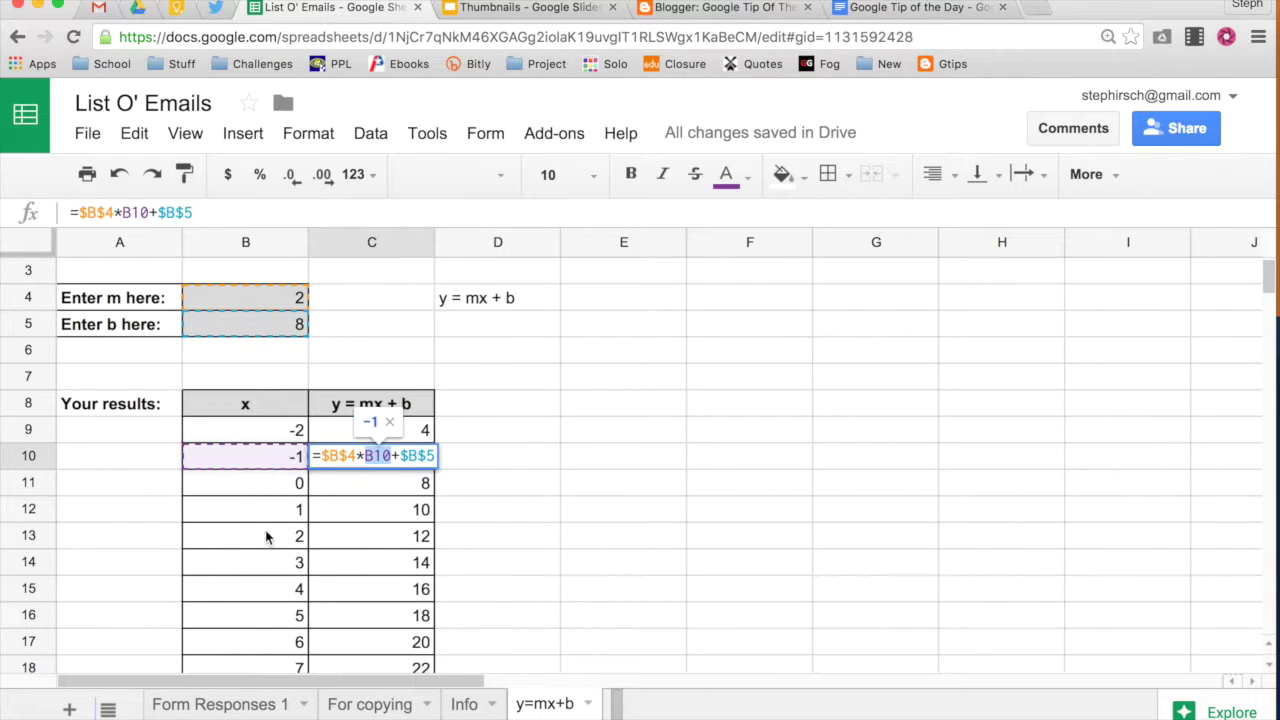